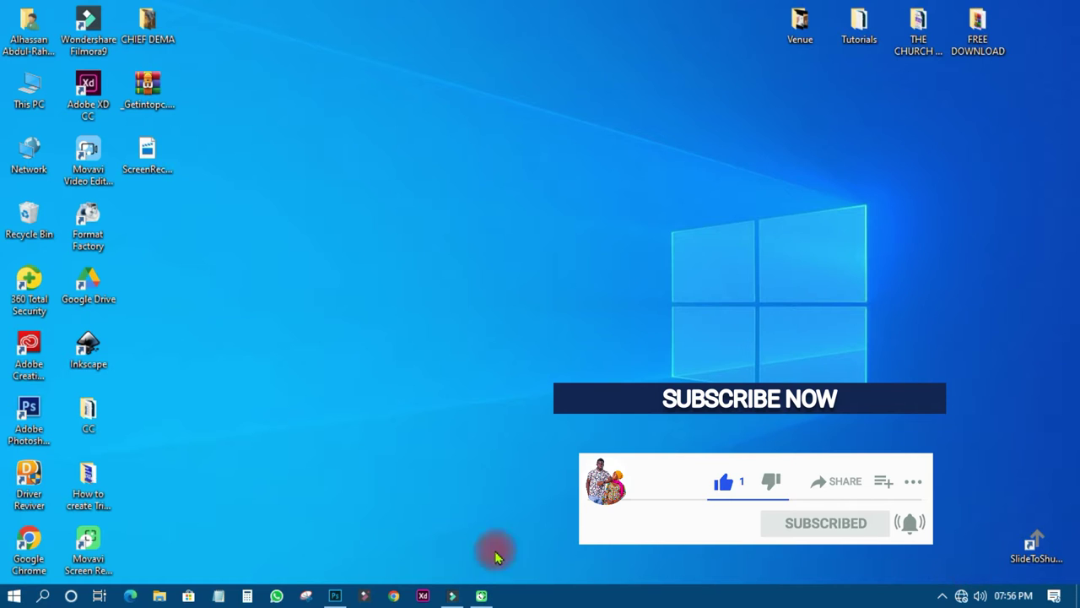
Create a new 7 × 5 in, 300 ppi document named 'LONG SHADOW'.
left_click(337, 596)
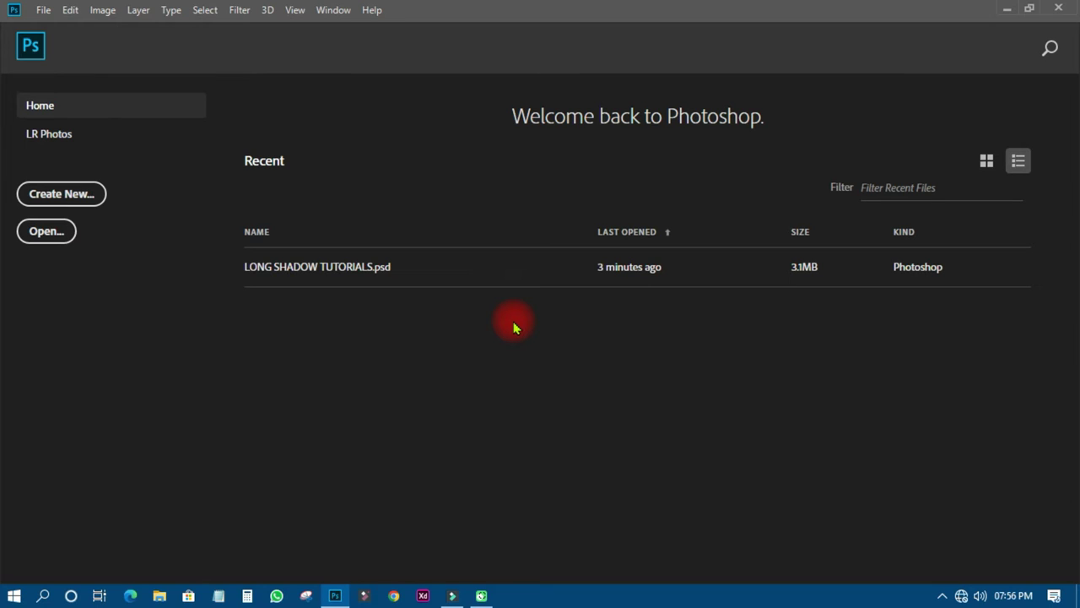
left_click(70, 192)
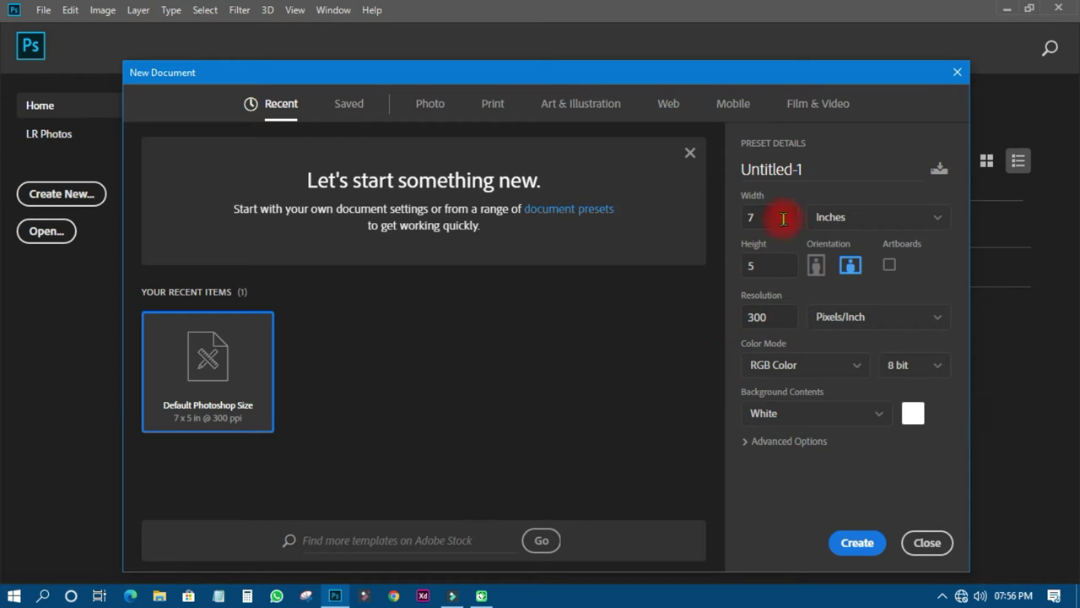
left_click_drag(817, 169, 734, 171)
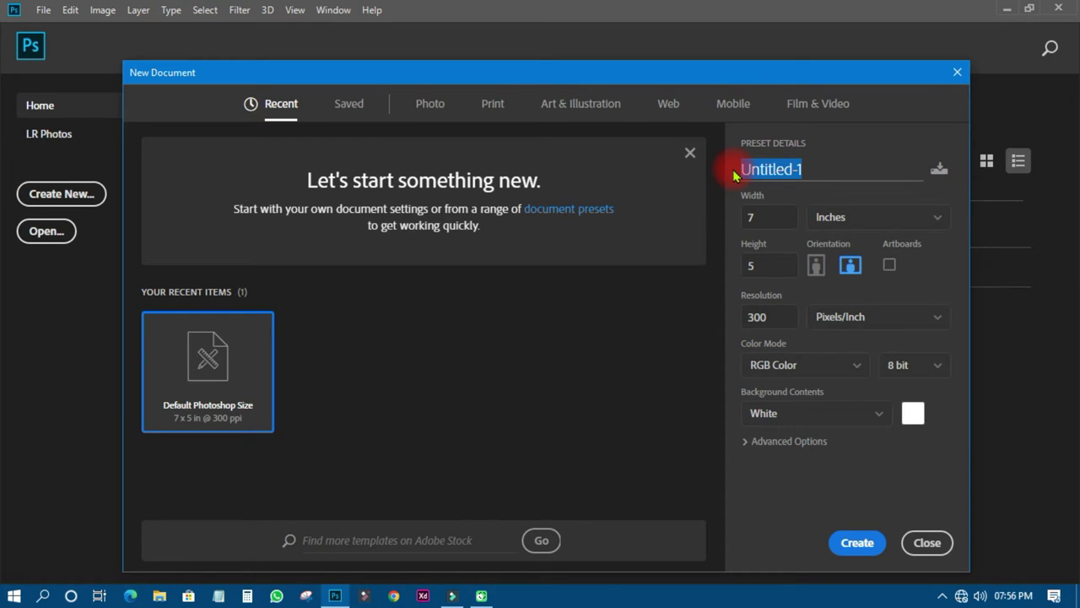
key("Caps_Lock")
type("LO")
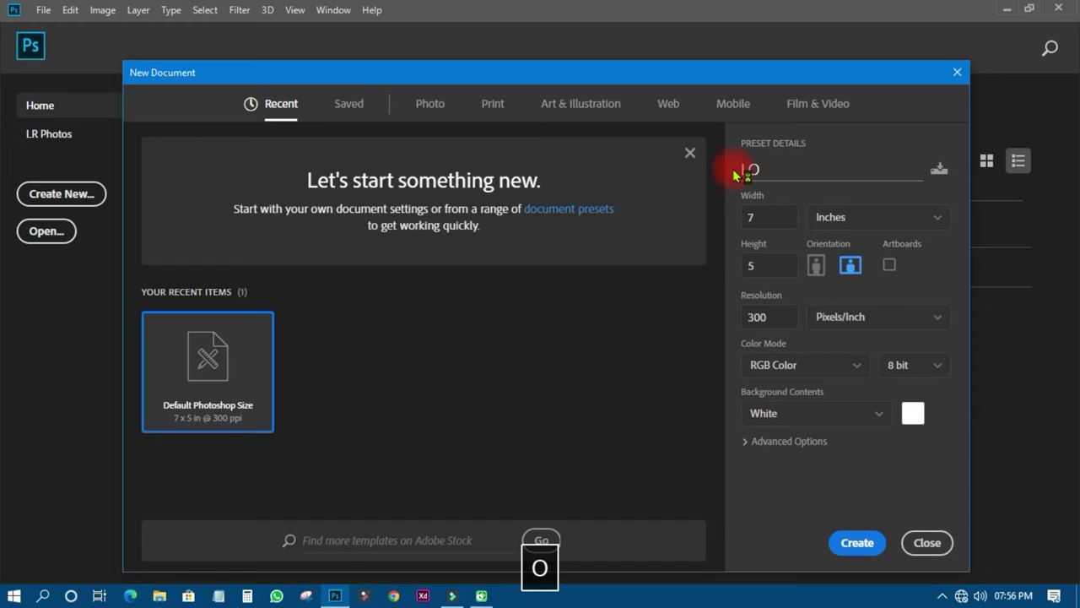
type("NG SHA")
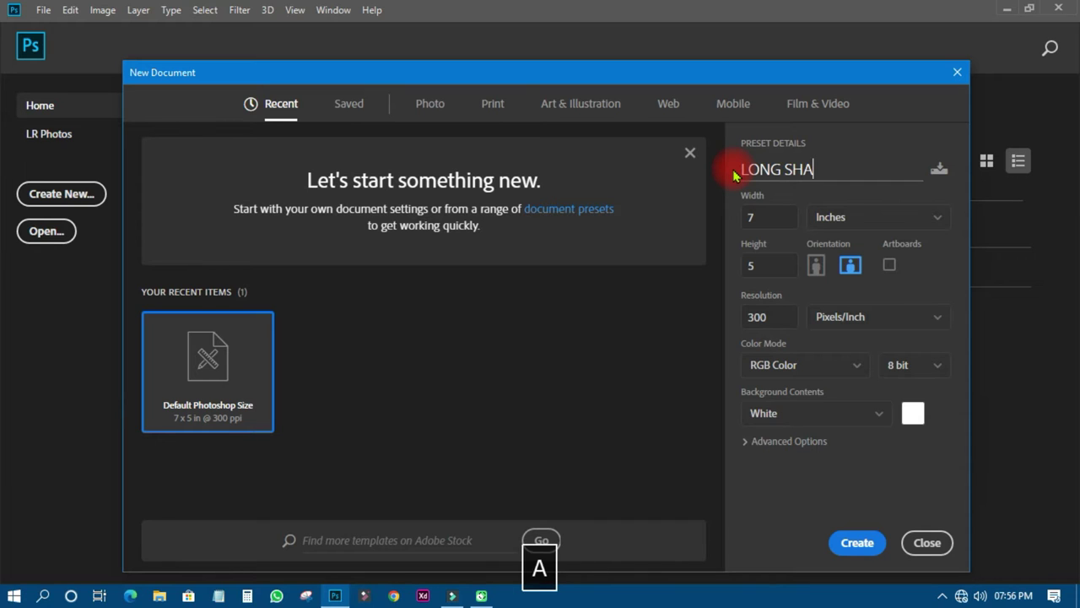
type("DOW")
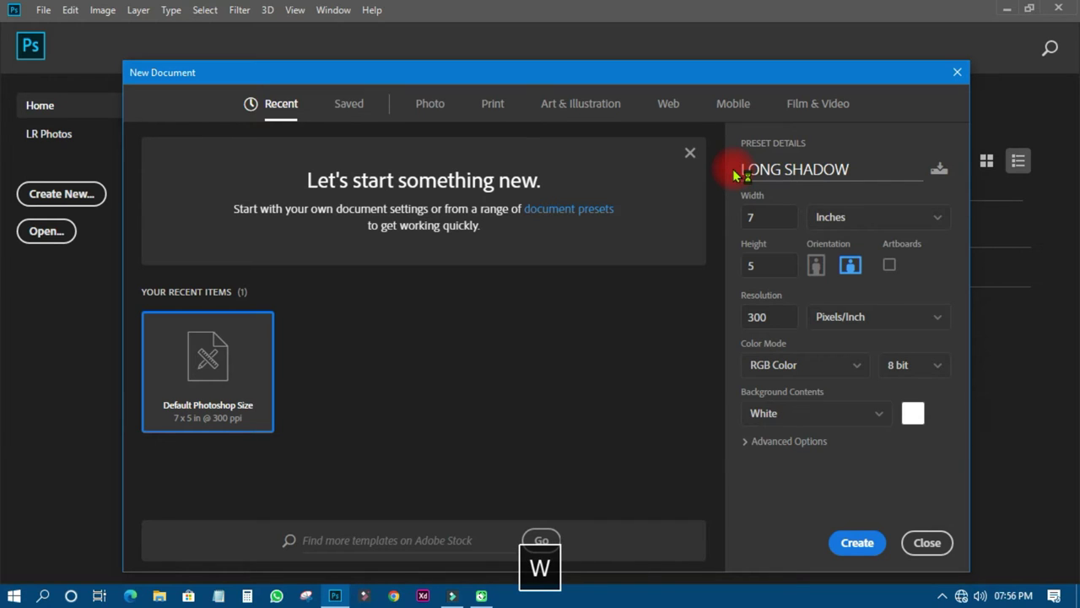
left_click(856, 547)
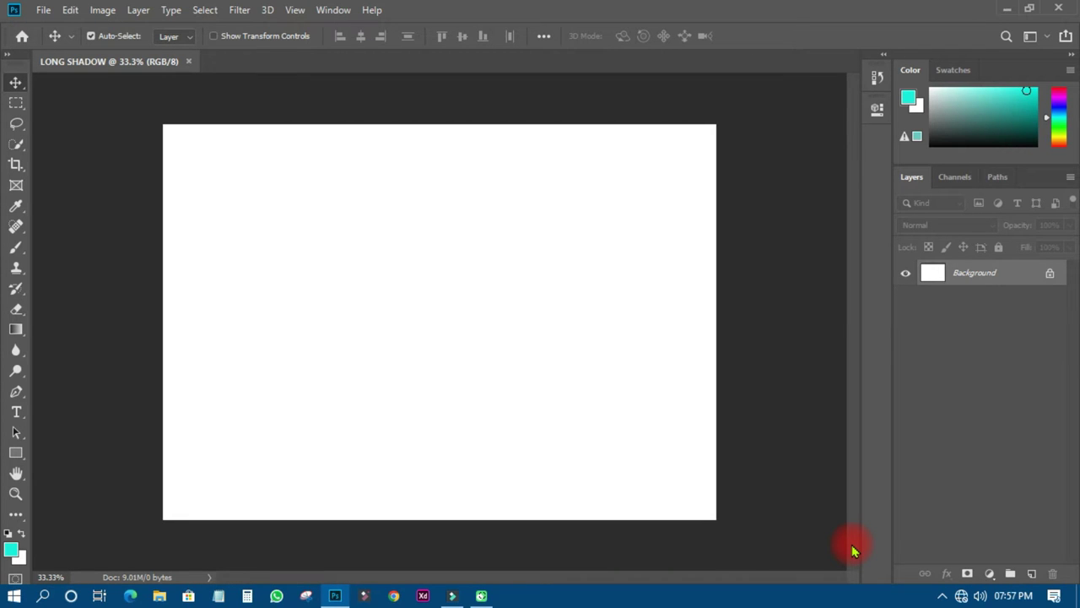
Add a turquoise #19f3dc Solid Color fill layer and lock Color Fill 1.
left_click(989, 573)
left_click(993, 294)
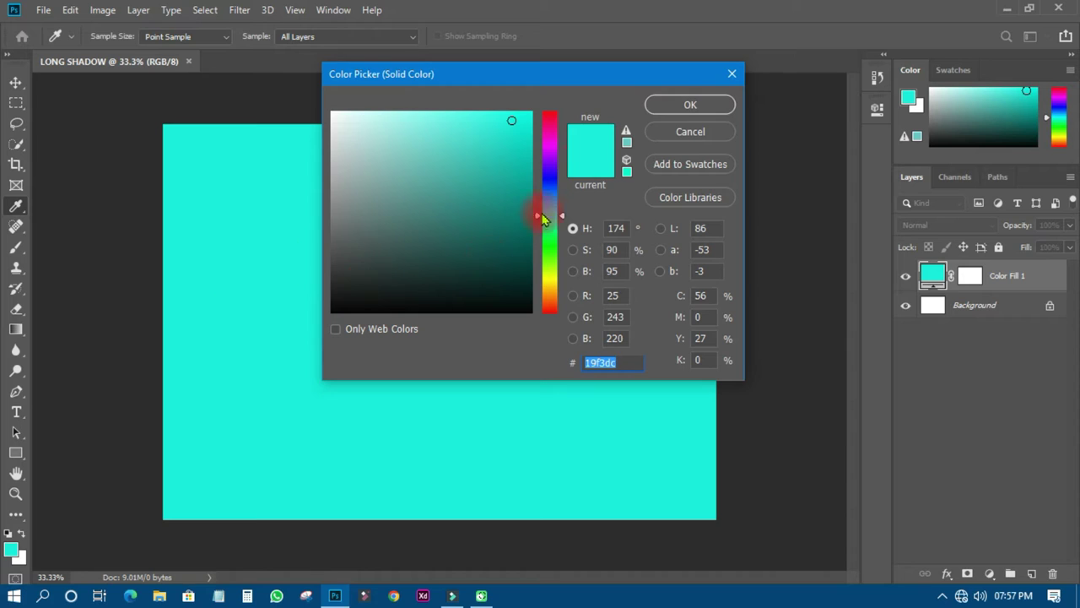
left_click(672, 104)
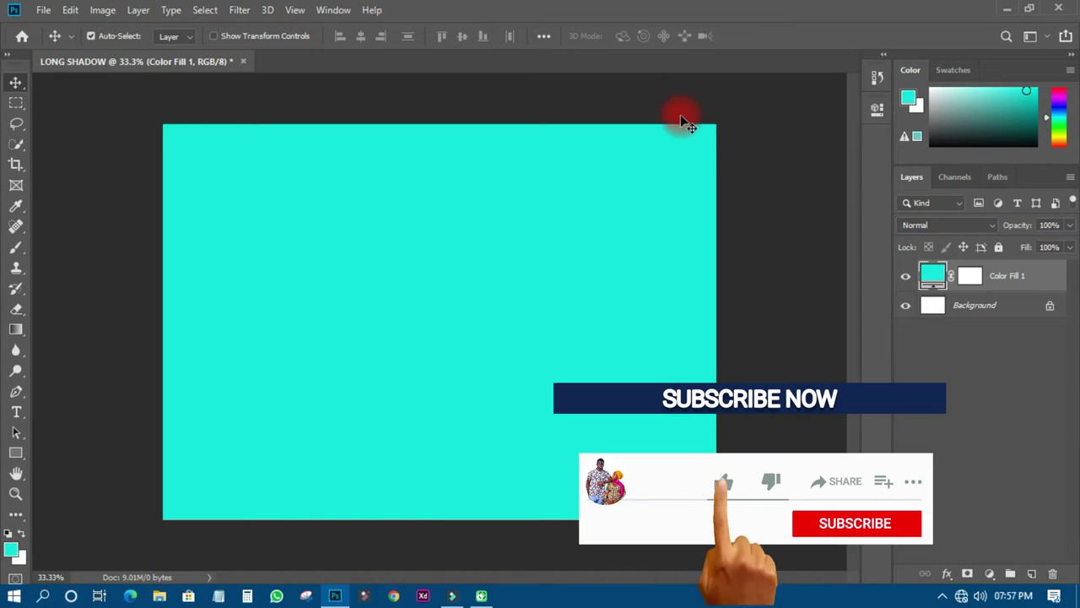
left_click(998, 249)
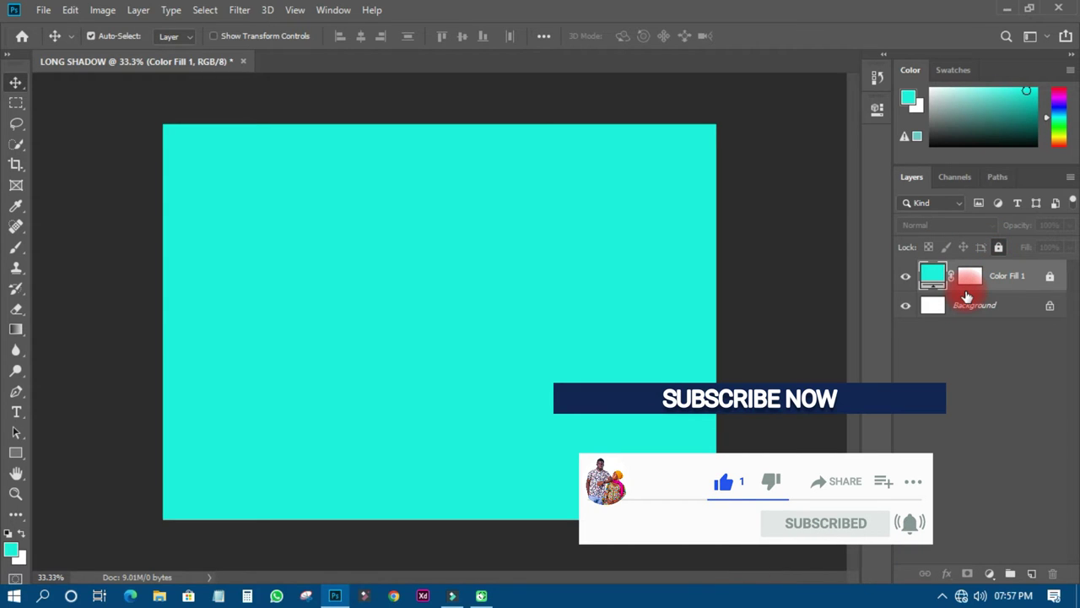
Create a text layer reading 'LONG' and 'SHADOW' on two lines and commit it.
left_click(16, 411)
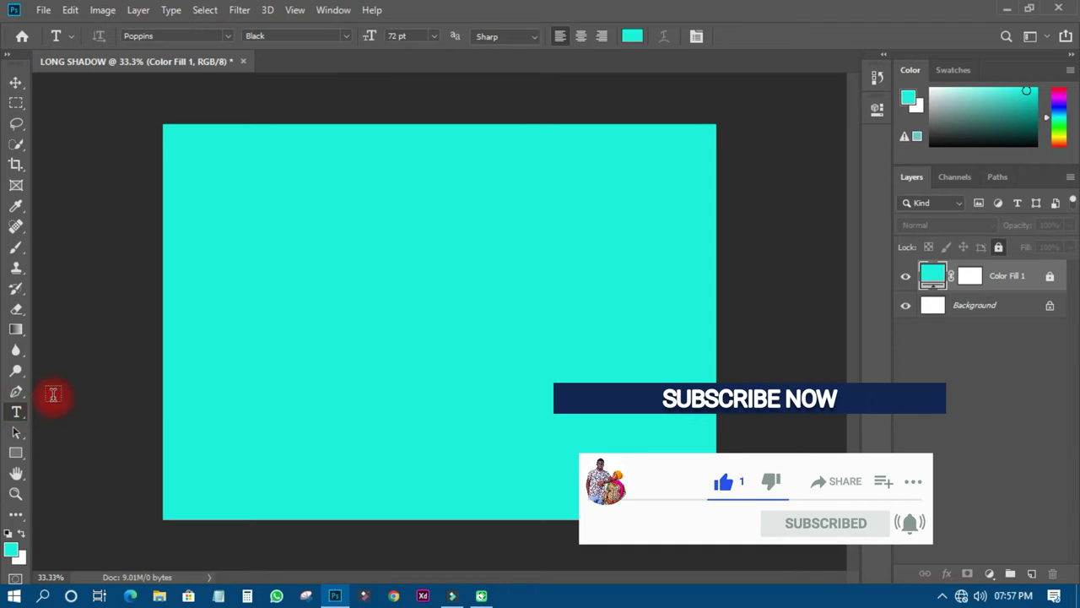
left_click(226, 302)
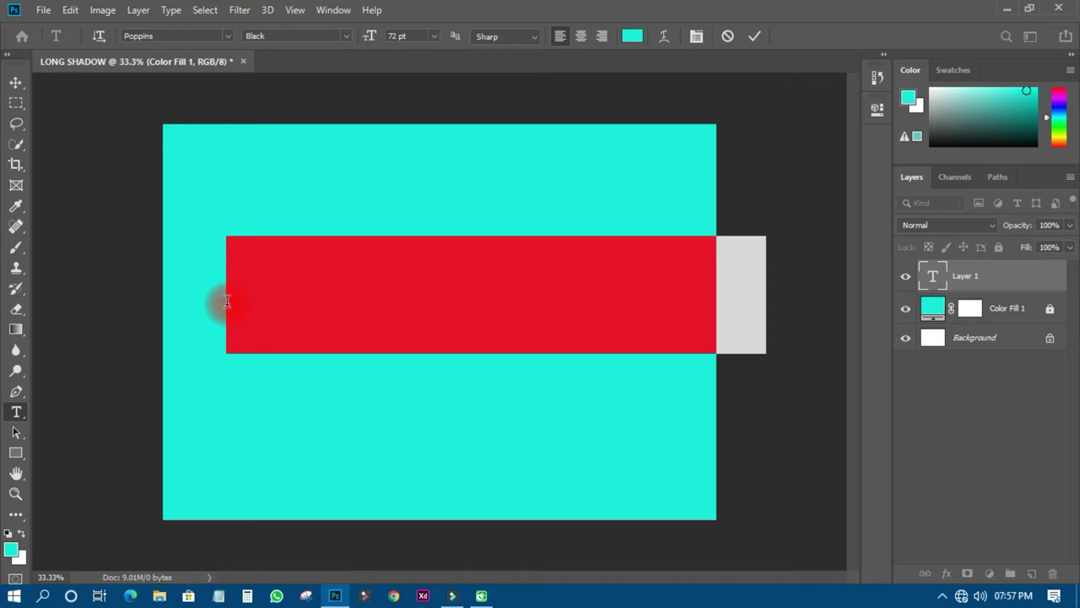
type("L")
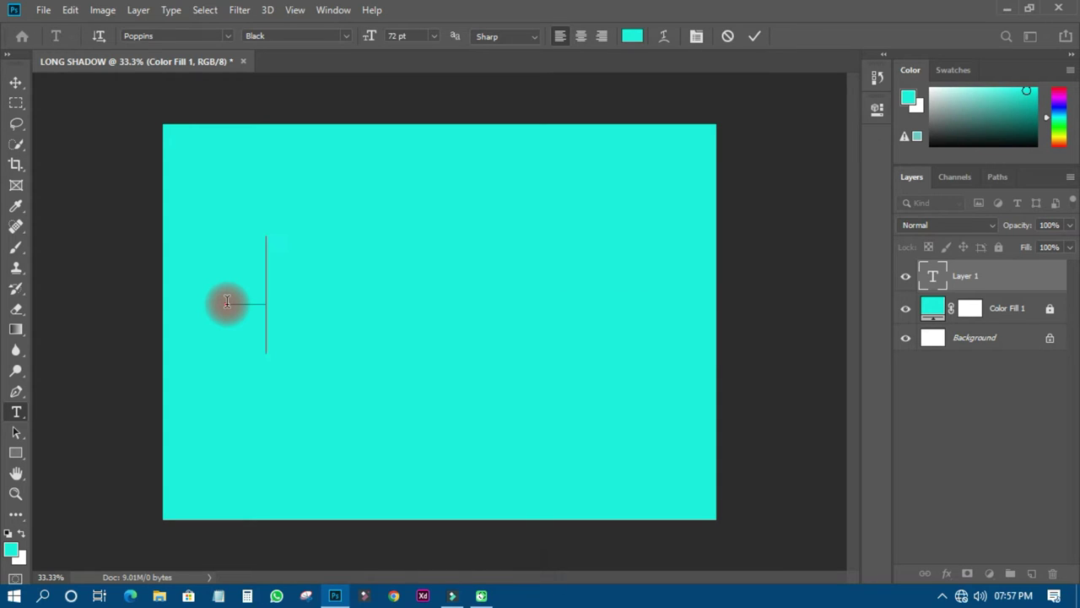
type("ONG")
key("Return")
type("SHADOW")
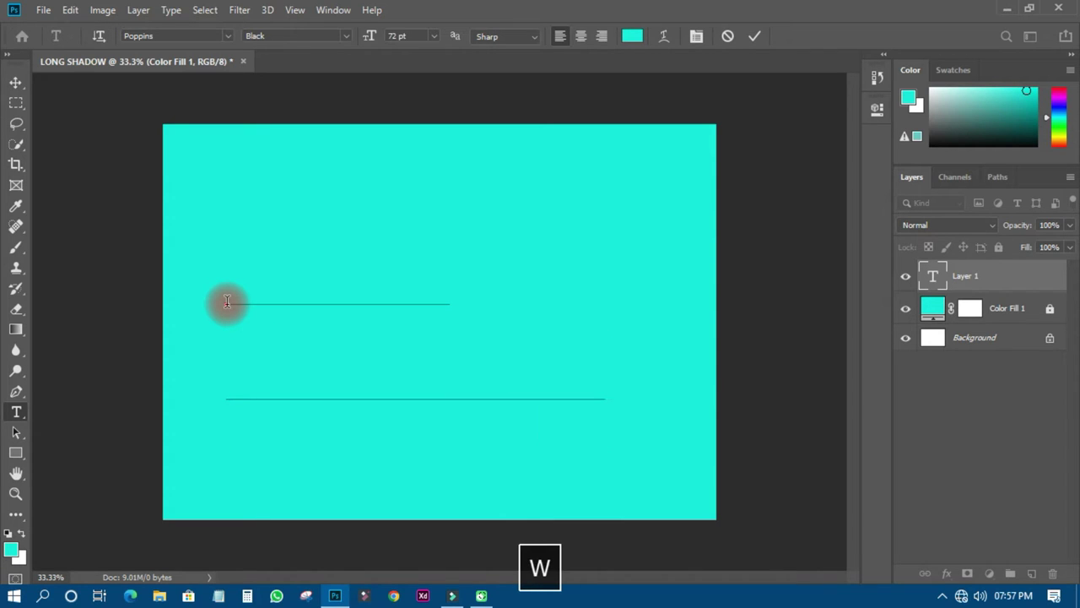
left_click(11, 82)
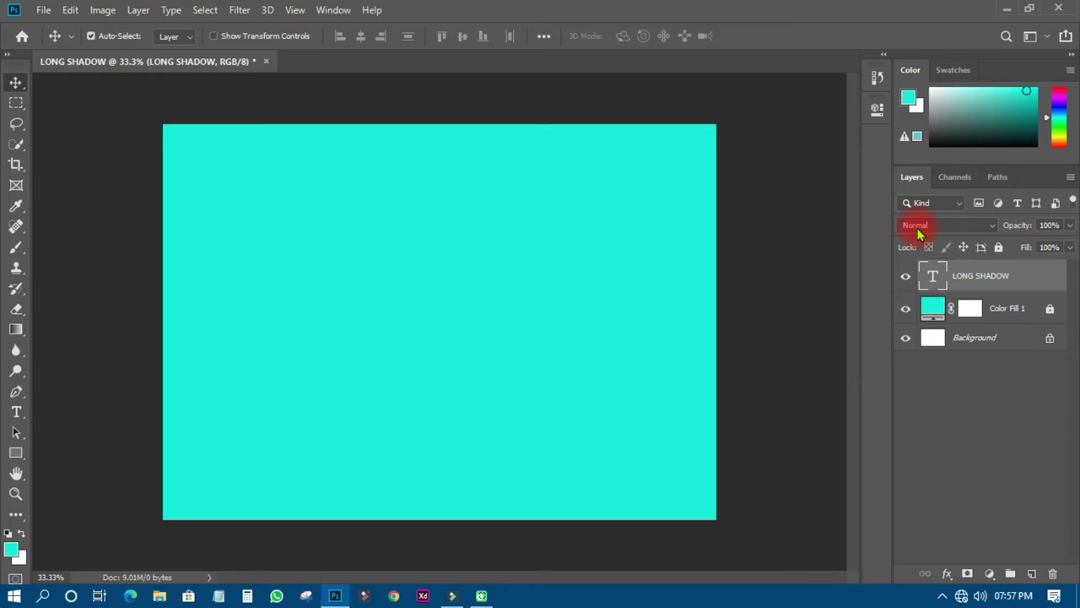
Set the text colour to white (#ffffff) in the Character panel and move the text up-left.
left_click(326, 12)
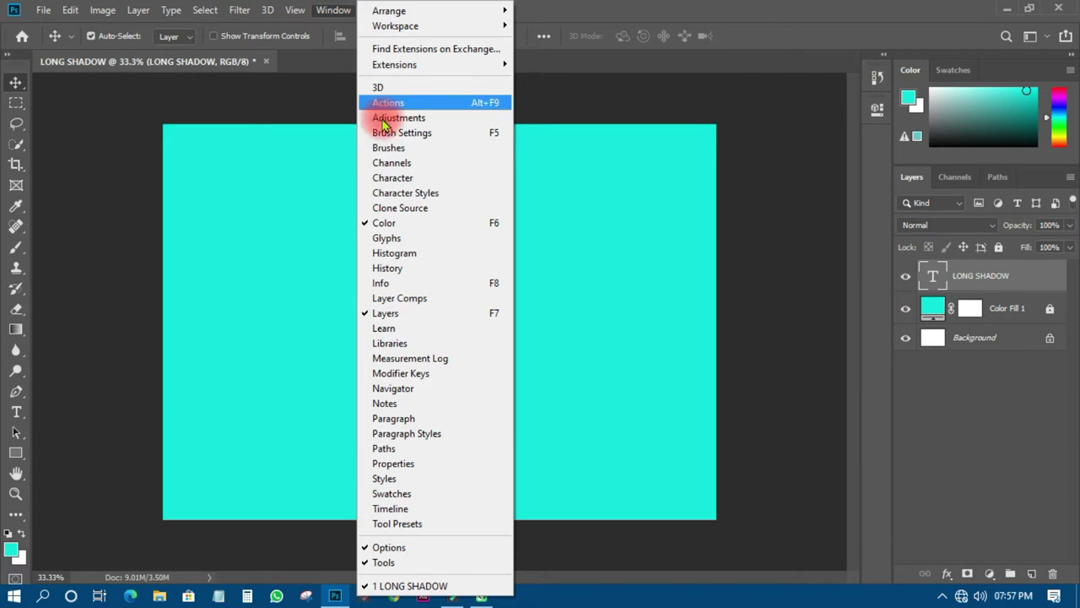
left_click(395, 179)
left_click(819, 234)
left_click_drag(422, 160, 297, 73)
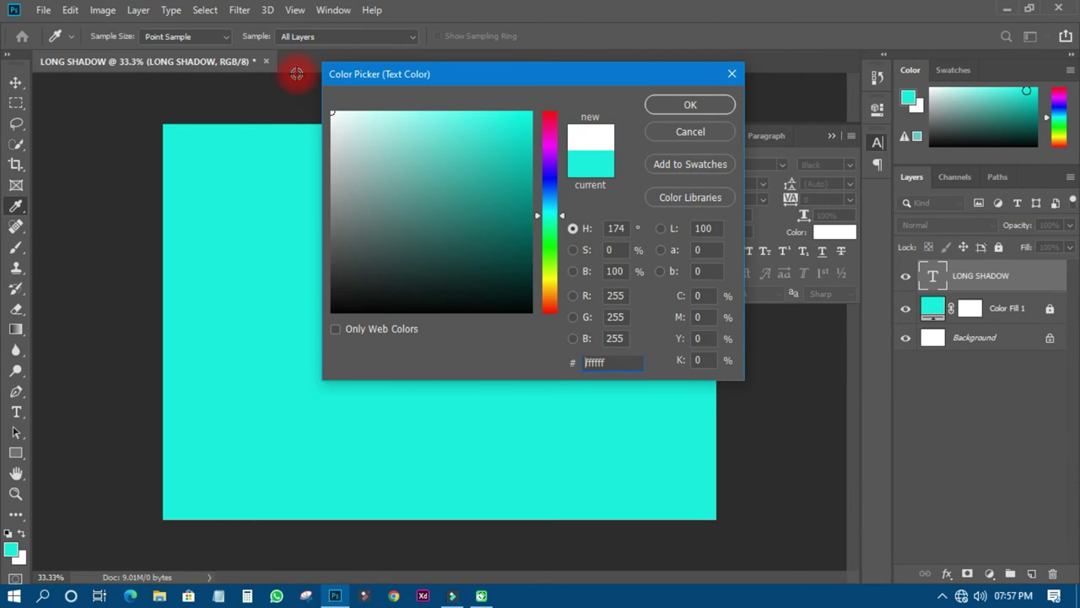
left_click(690, 104)
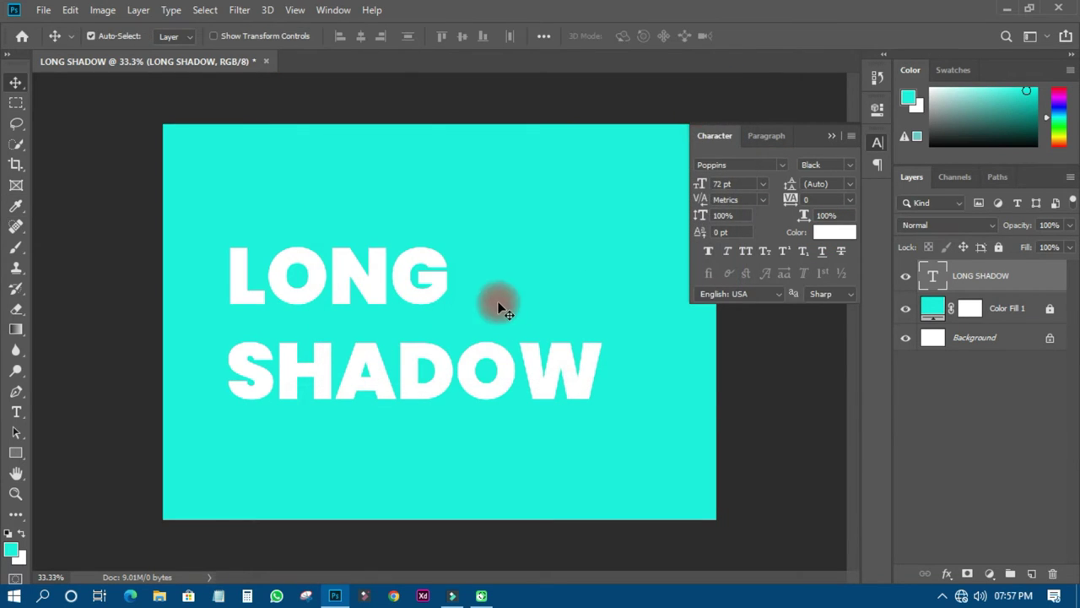
left_click_drag(405, 296, 381, 258)
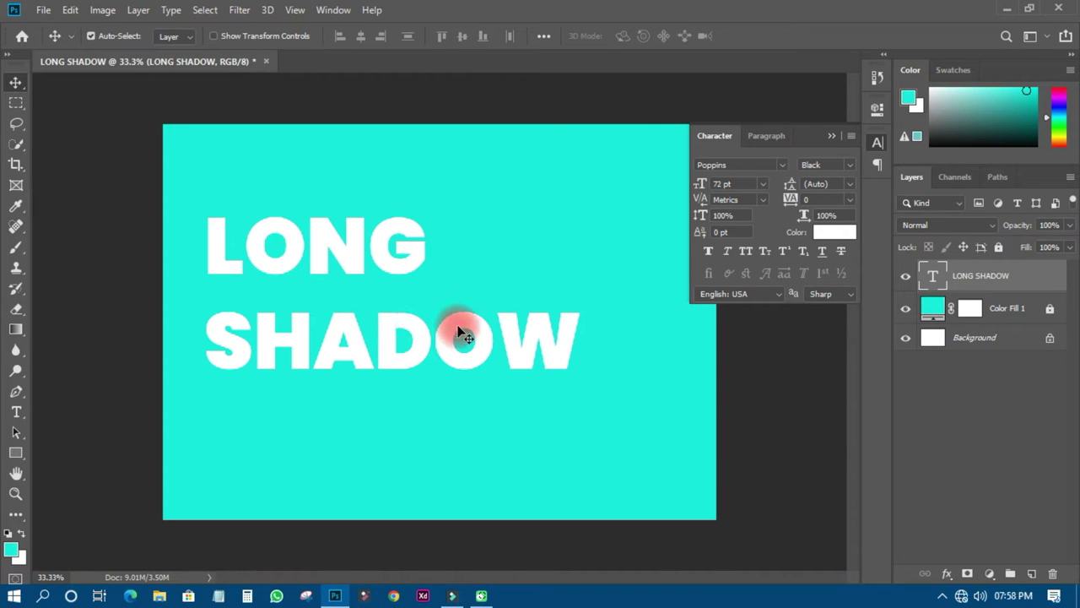
Set the font size to 60 pt and fine-tune the text's position.
left_click(763, 183)
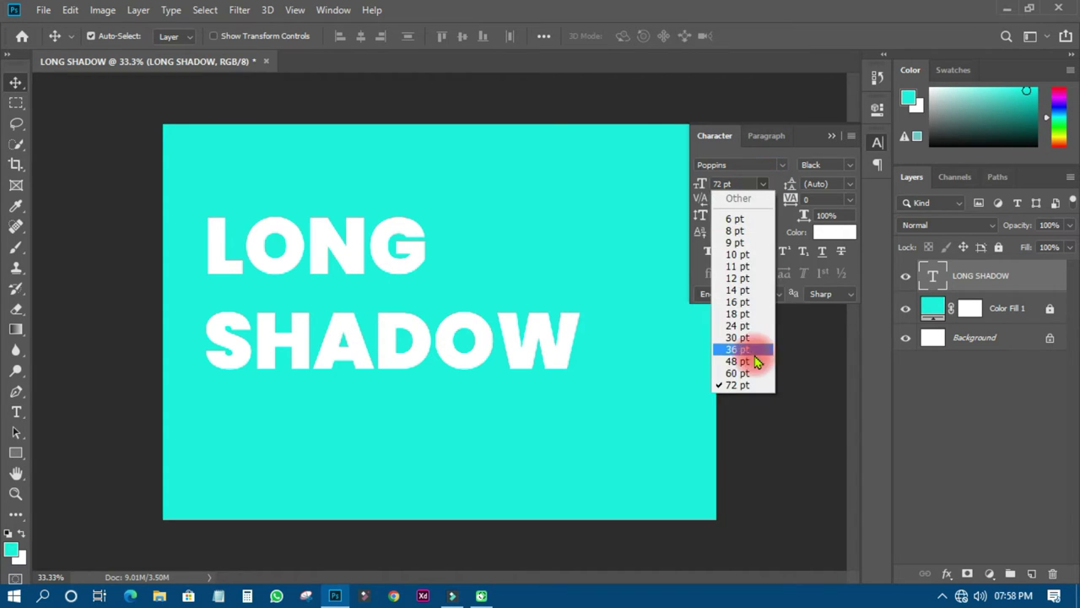
left_click(740, 374)
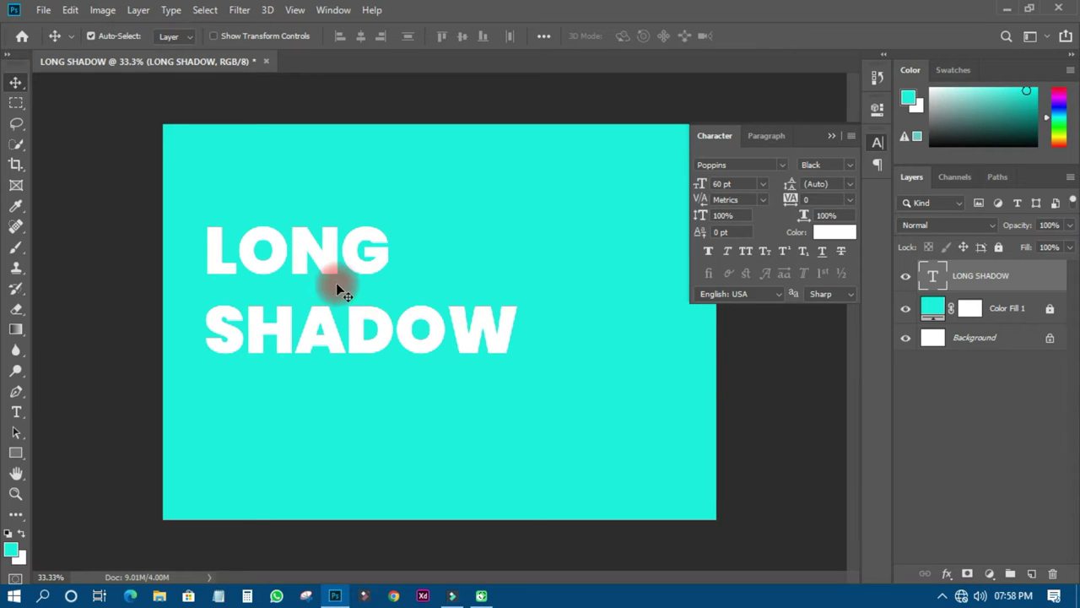
mouse_move(345, 260)
left_mouse_down()
mouse_move(357, 245)
mouse_move(354, 259)
left_mouse_up()
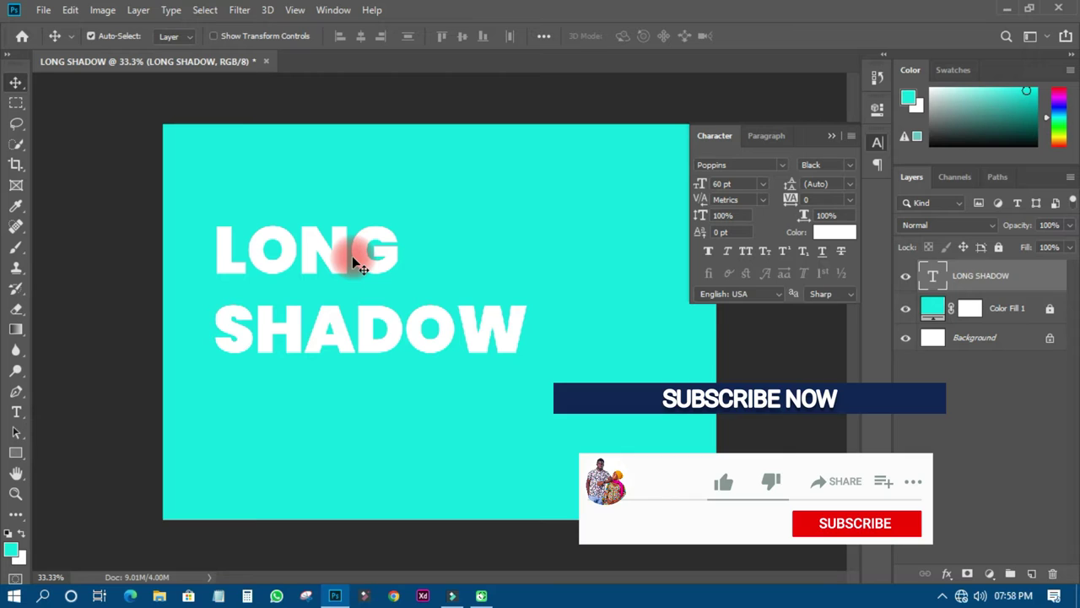
left_click_drag(353, 257, 348, 260)
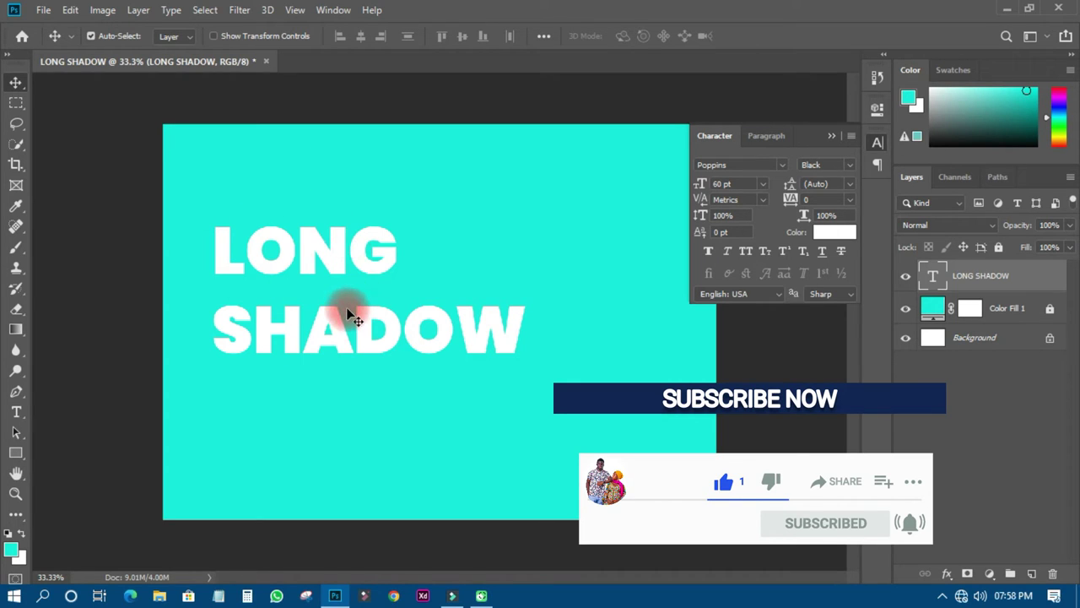
Convert LONG SHADOW to a smart object, duplicate it with Ctrl+J, and place the copy beneath.
right_click(997, 283)
left_click(857, 207)
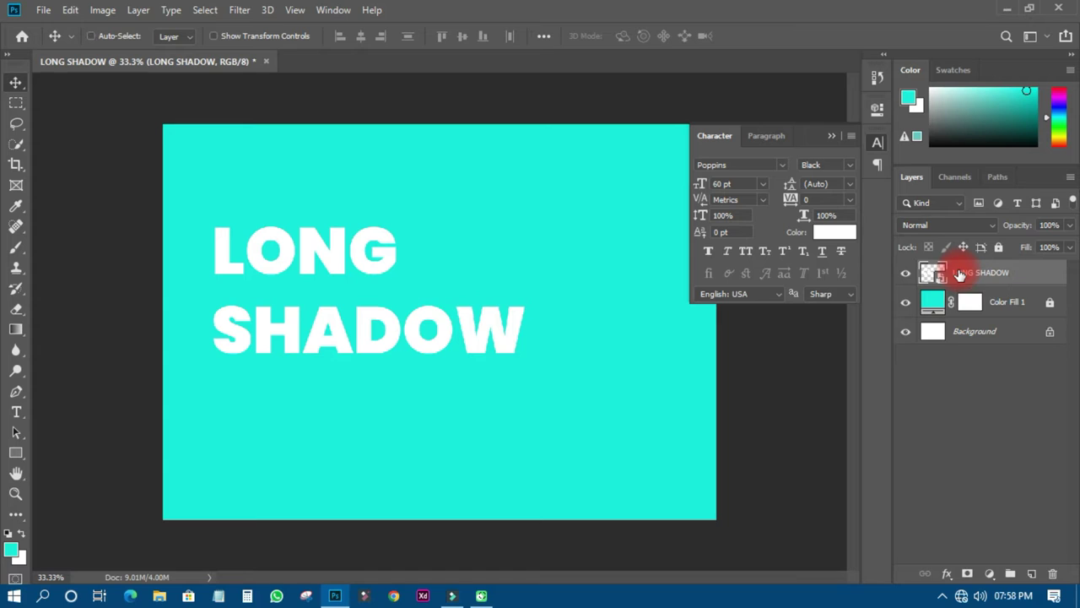
key("ctrl+j")
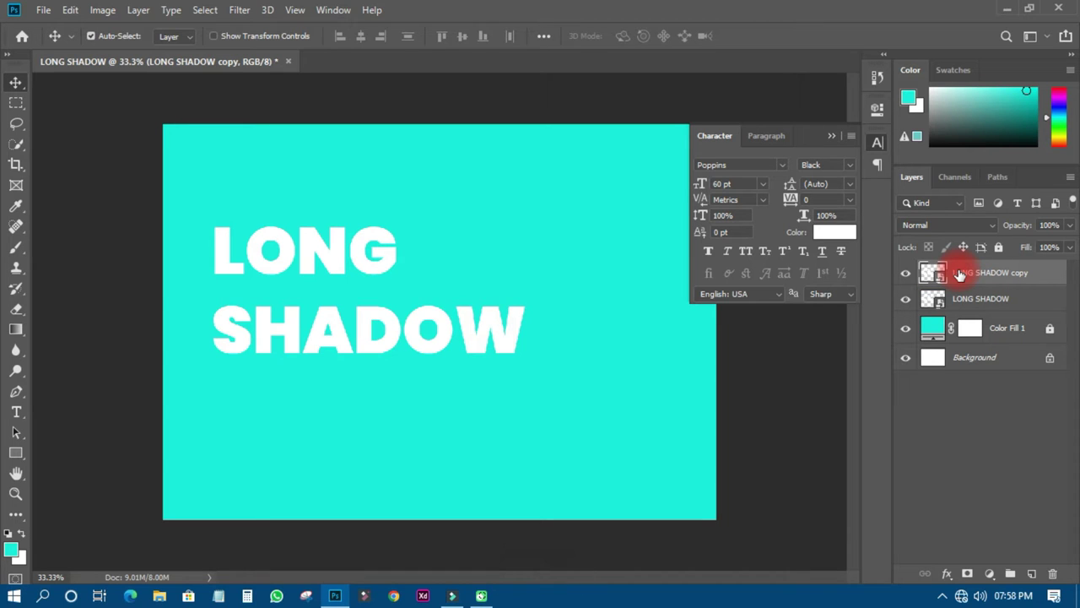
left_click_drag(959, 274, 983, 314)
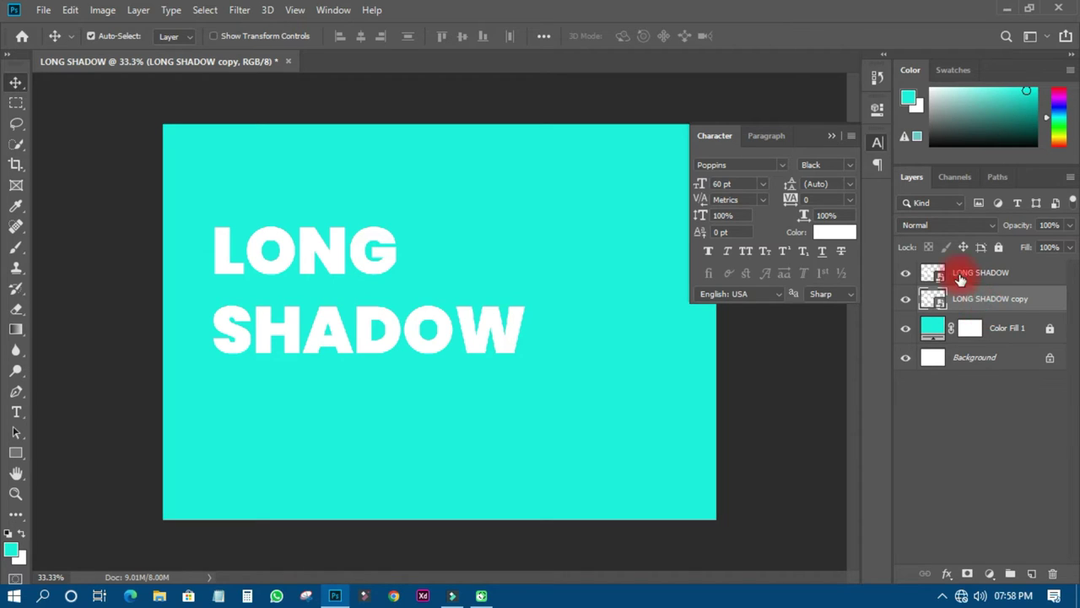
left_click(971, 273)
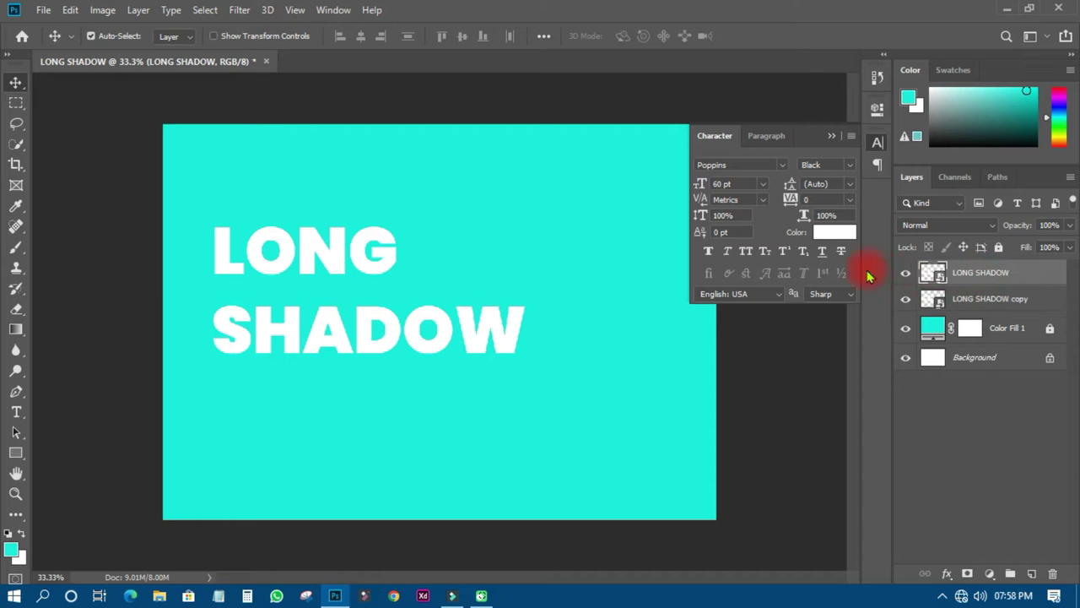
Give the original text layer a Red label and rasterize the LONG SHADOW copy layer.
right_click(988, 278)
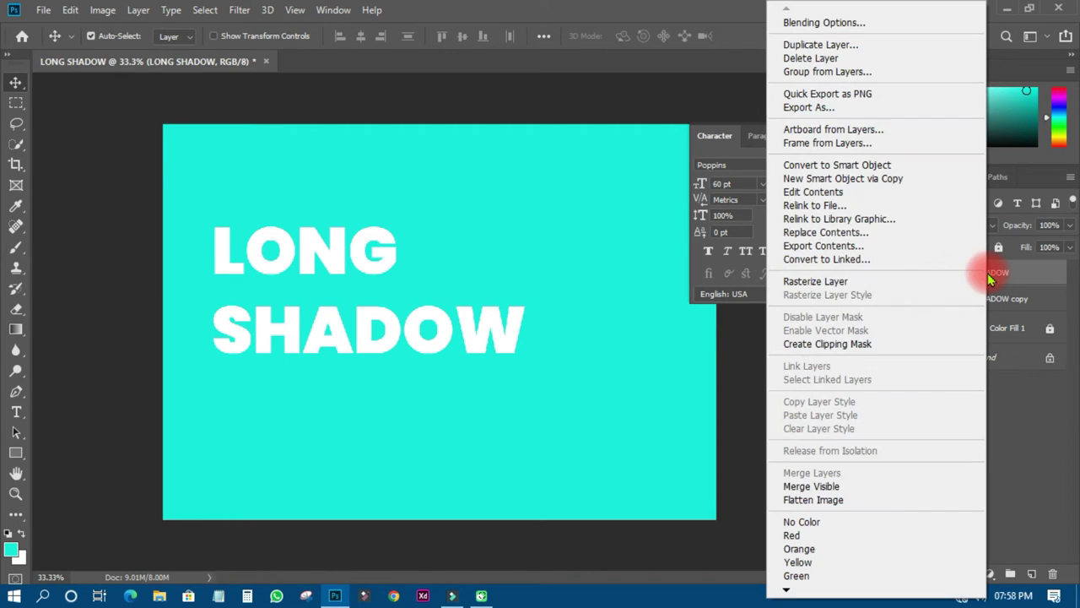
left_click(798, 536)
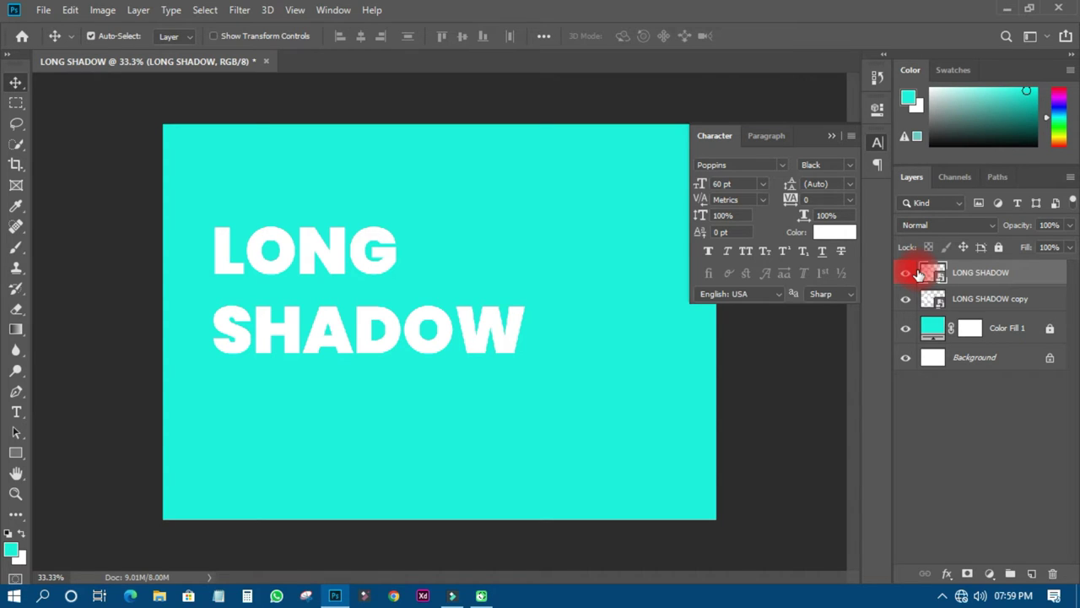
left_click(988, 302)
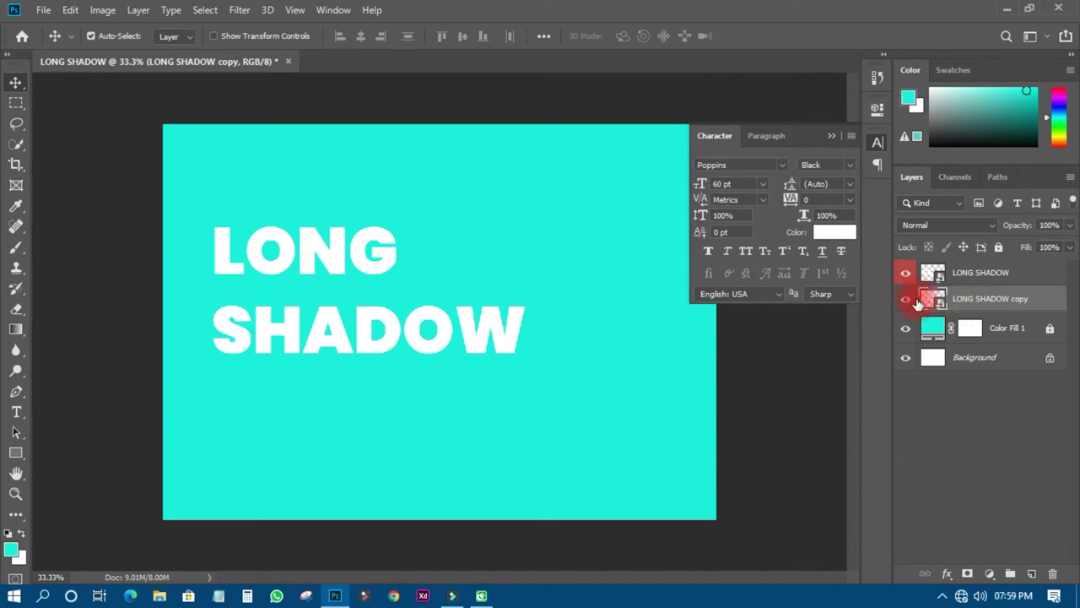
right_click(961, 304)
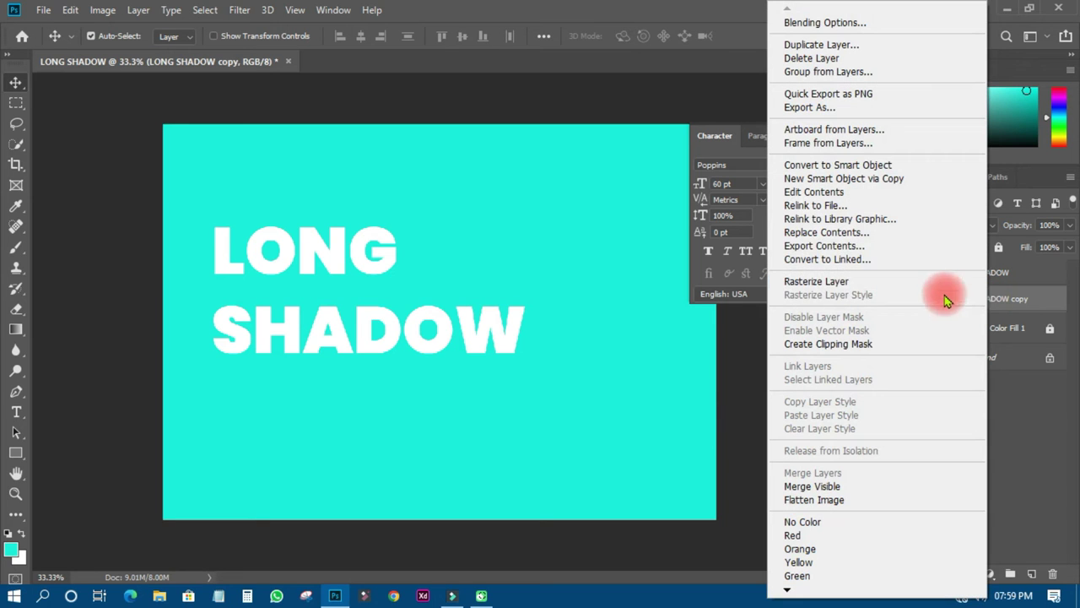
left_click(835, 281)
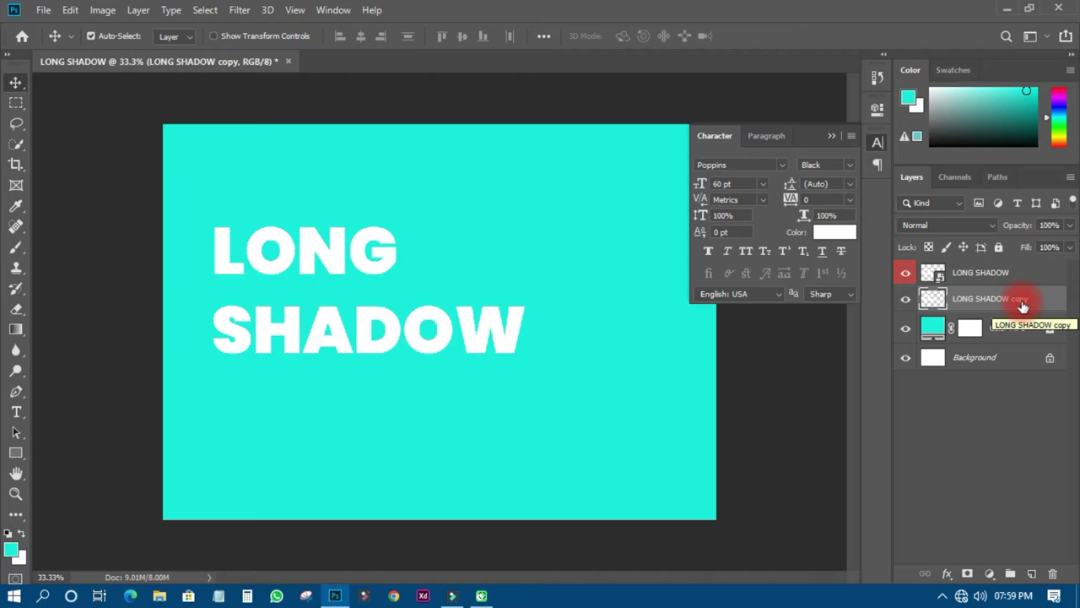
left_click(947, 573)
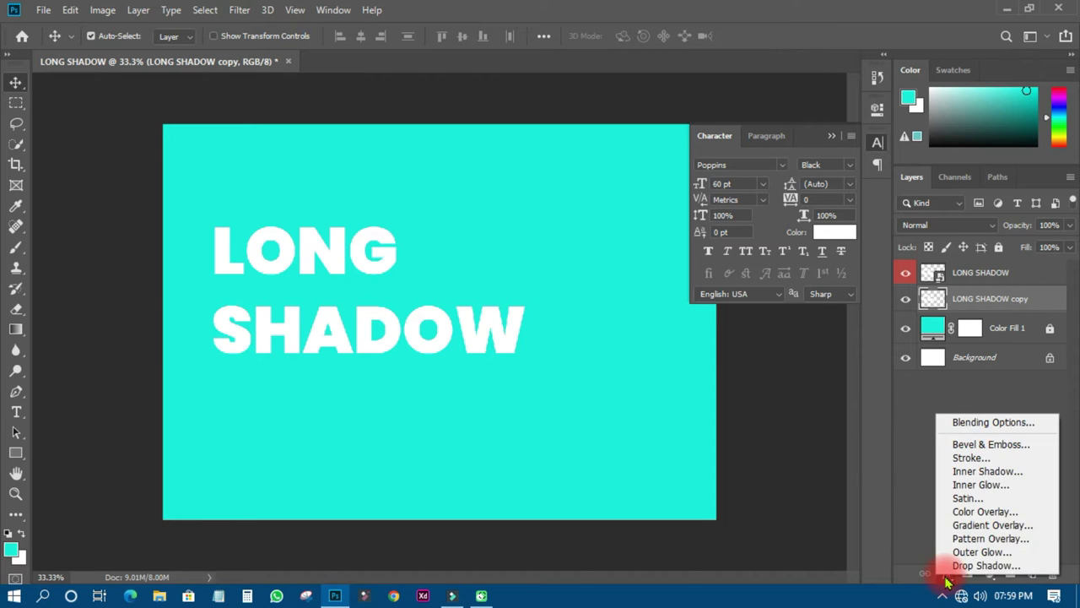
Apply a black #000000 Color Overlay to the copy, keeping the white text layer visible.
left_click(971, 512)
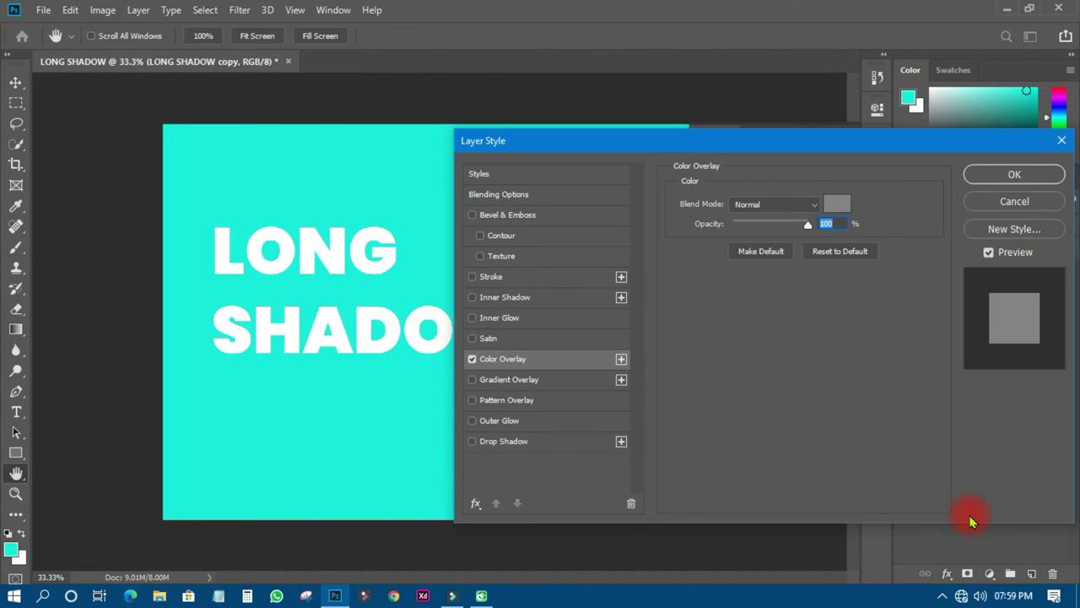
left_click(837, 203)
left_click(497, 255)
left_click_drag(498, 282, 499, 367)
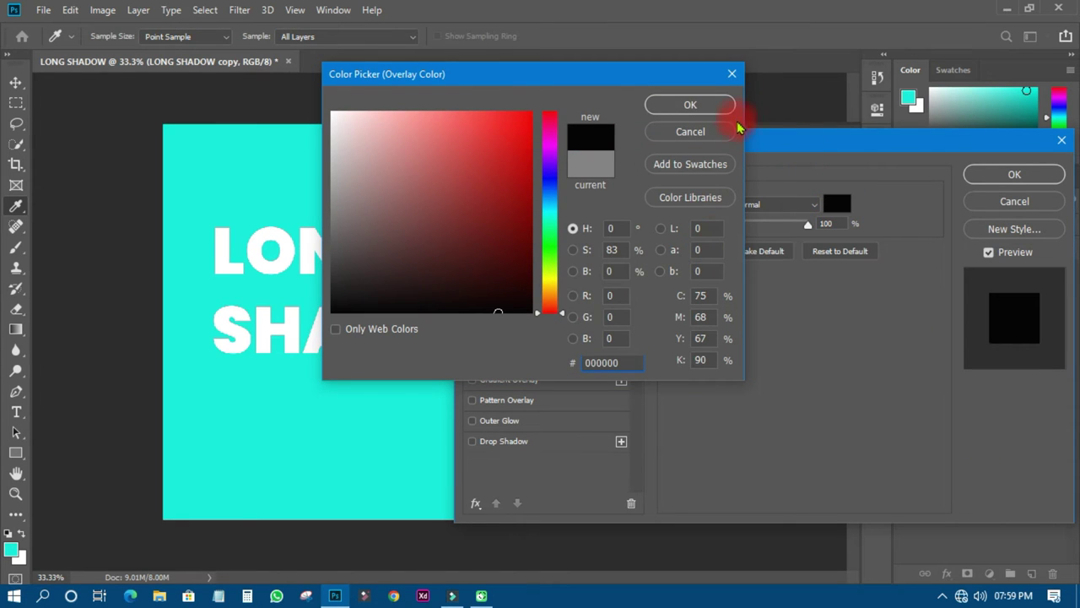
left_click(713, 105)
left_click(1009, 174)
left_click(906, 273)
left_click(906, 273)
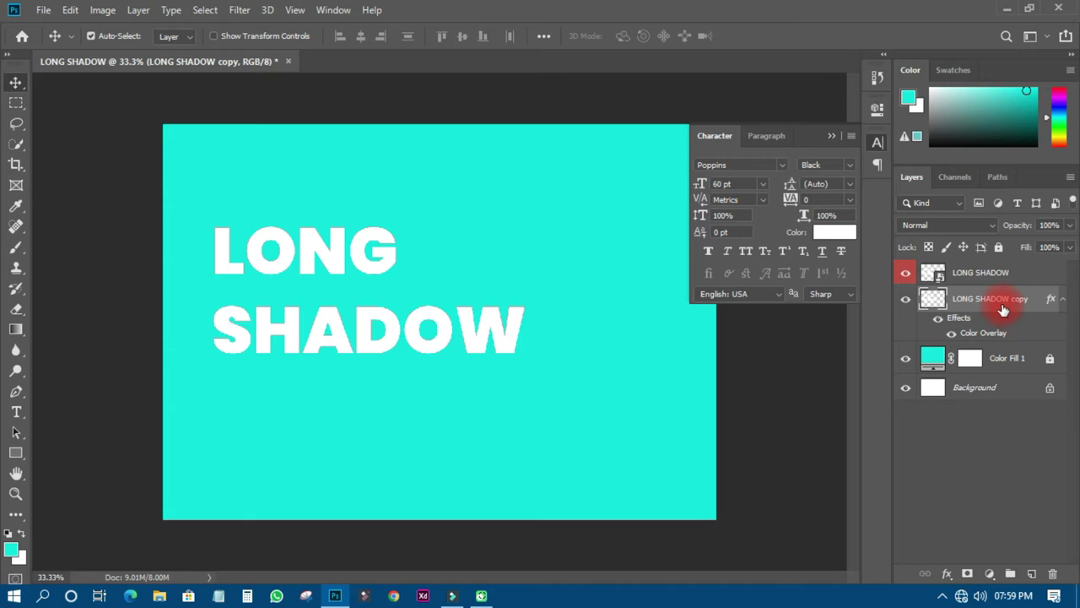
Turn the black-overlaid LONG SHADOW copy layer into a smart object.
right_click(999, 309)
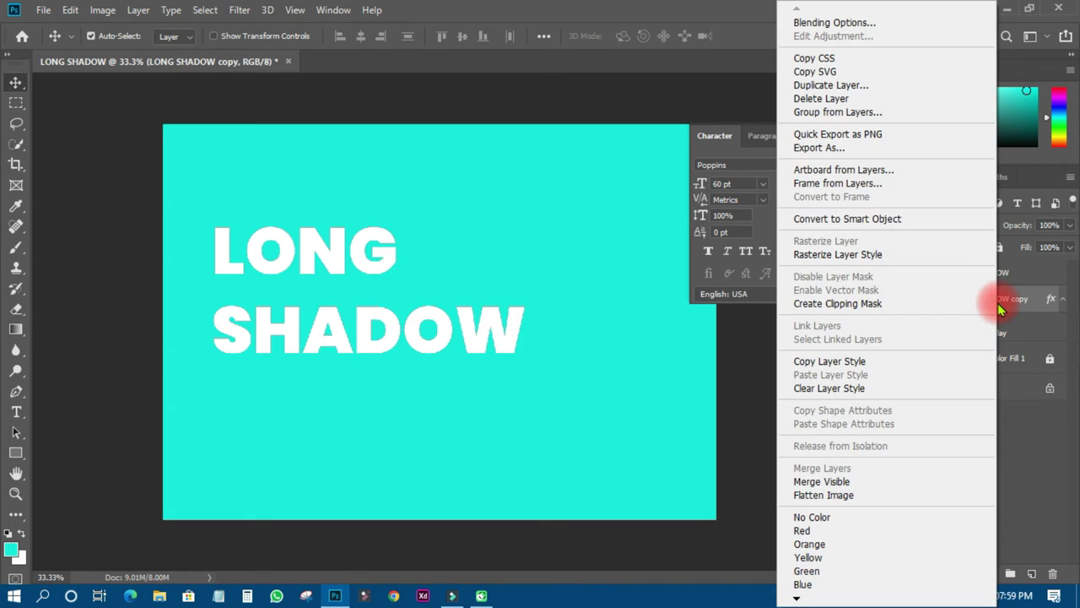
left_click(849, 218)
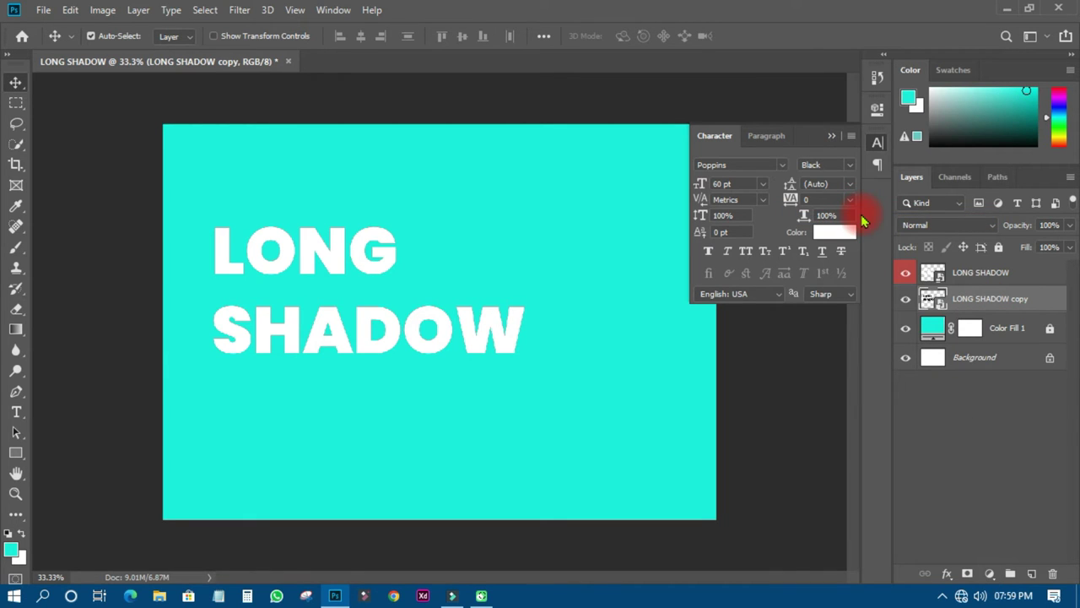
left_click(993, 306)
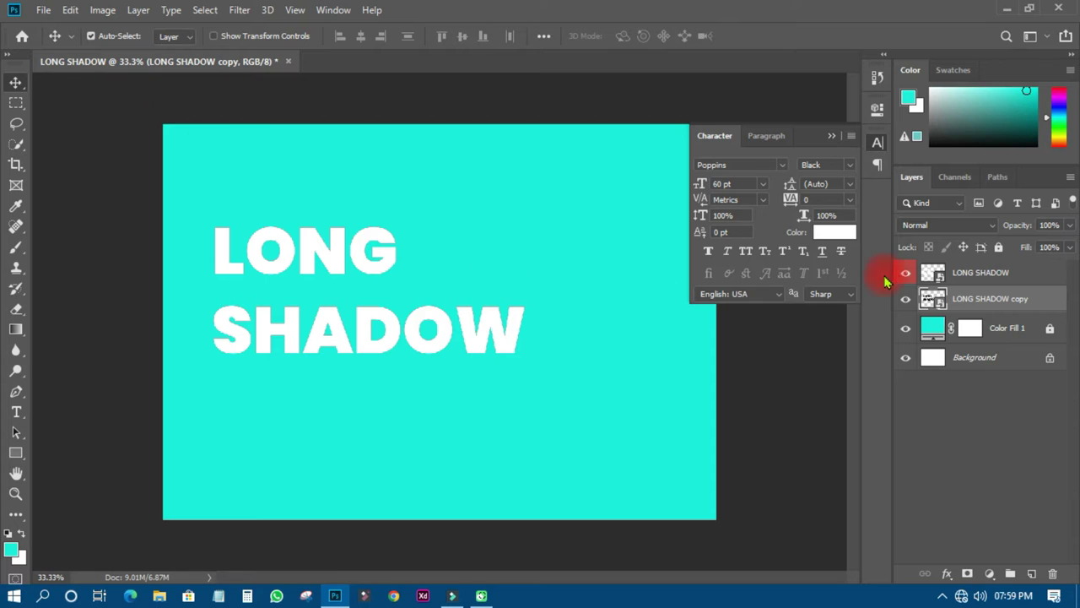
left_click(988, 304)
left_click(70, 9)
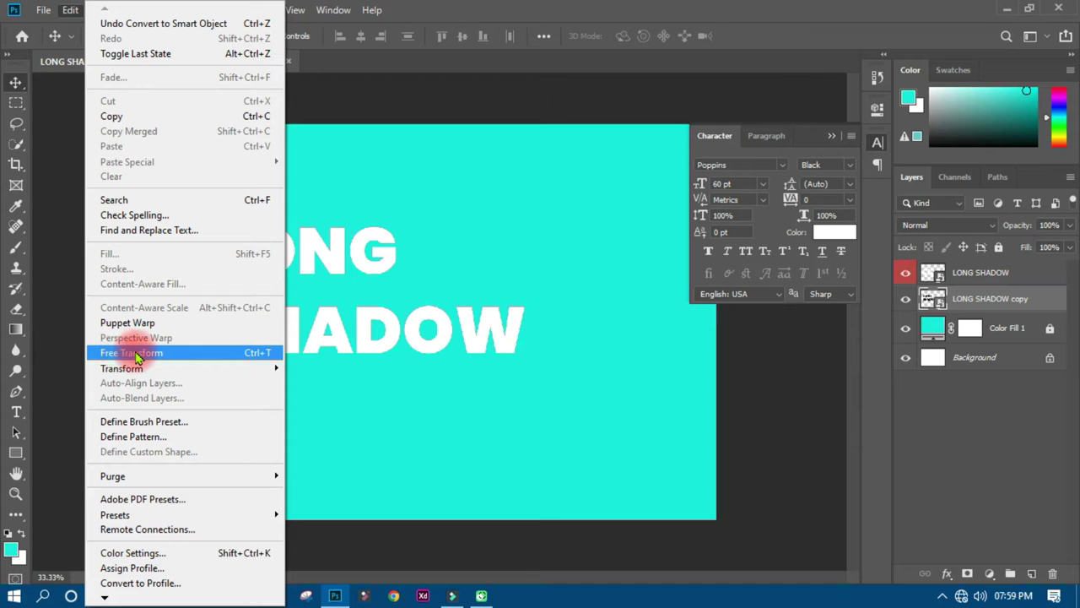
Free Transform the black copy one pixel down and one right, then commit.
left_click(135, 354)
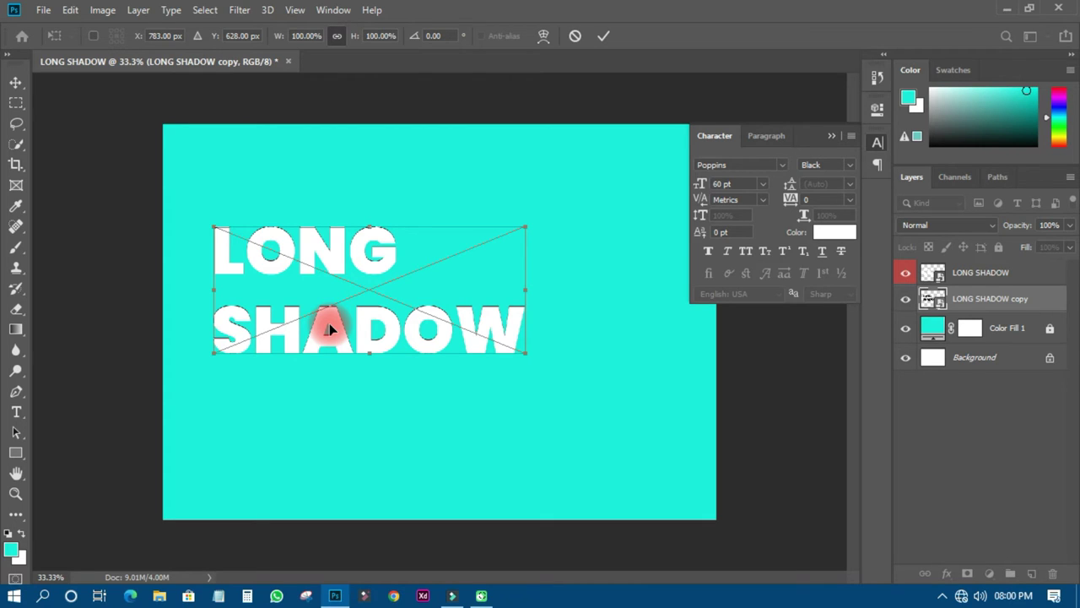
key("Down")
key("Down")
key("Down")
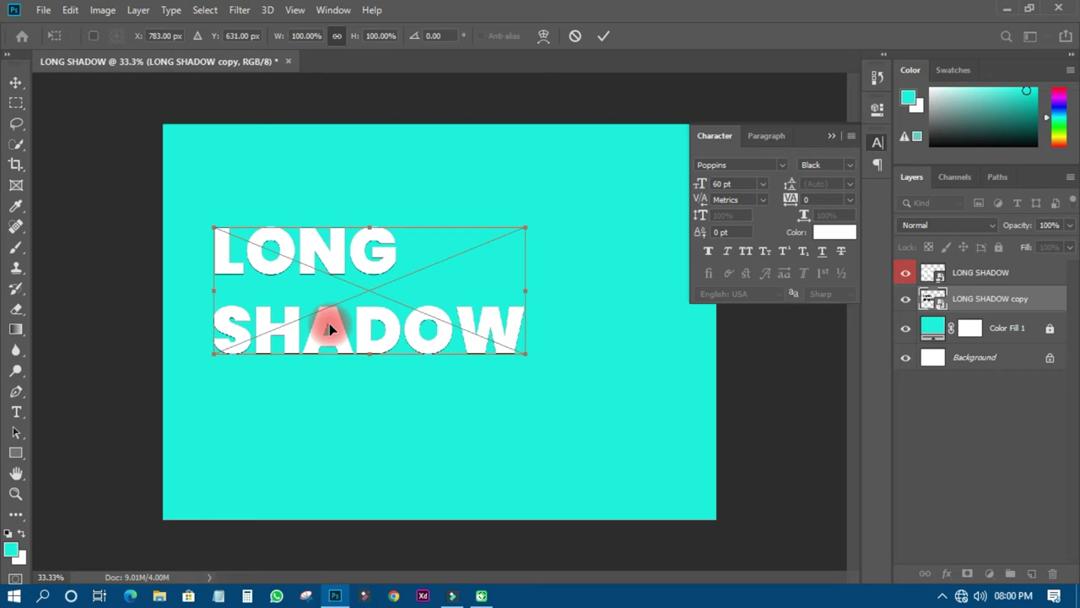
key("Right")
key("Right")
key("Right")
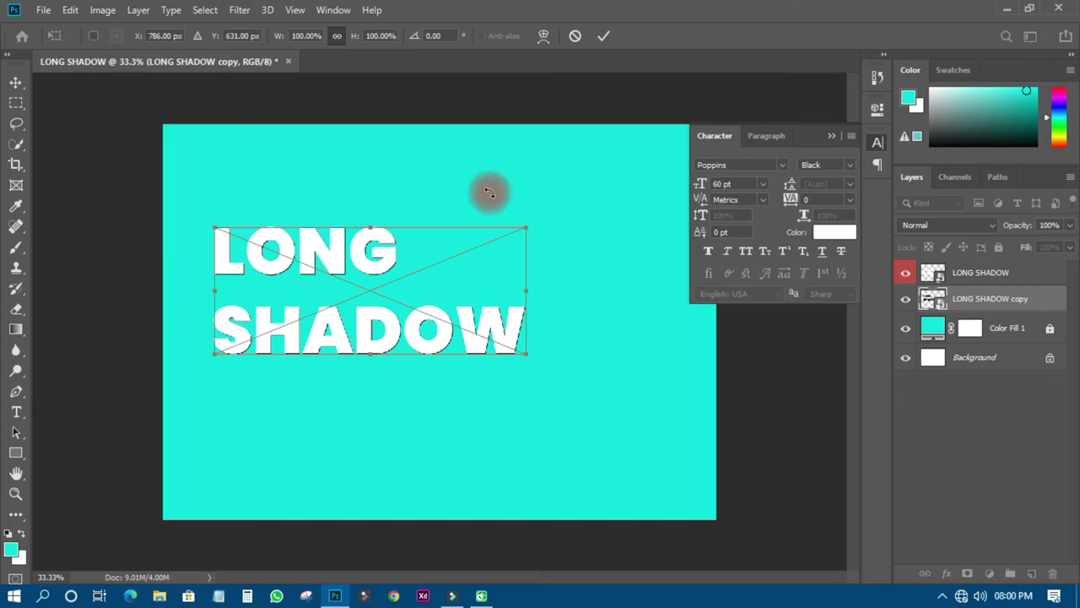
left_click(602, 38)
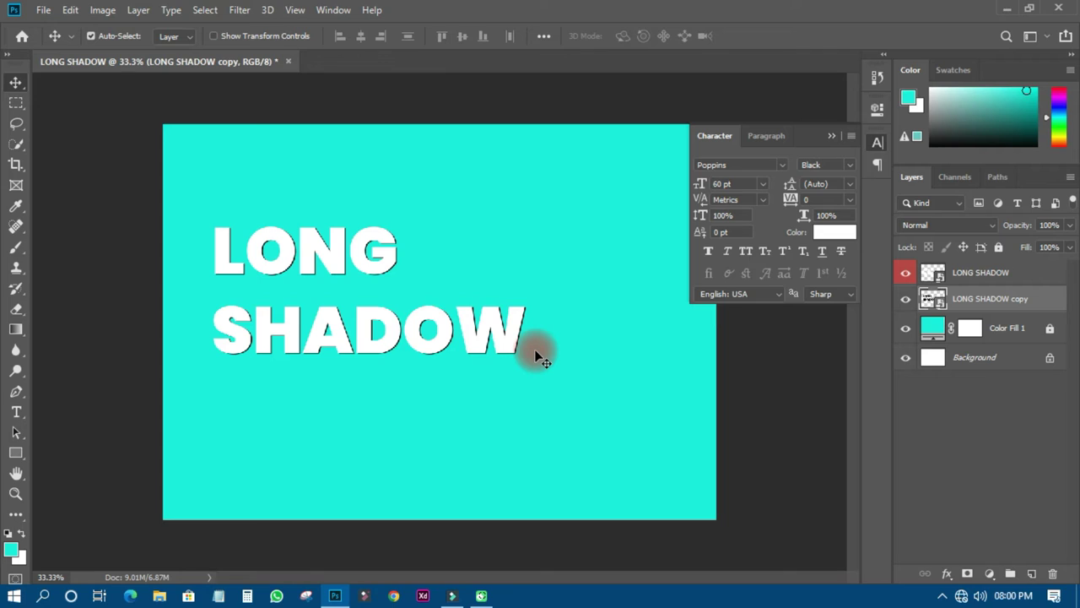
key("ctrl")
key("ctrl+alt+shift+t")
key("ctrl+alt+shift+t")
key("ctrl+alt+shift+t")
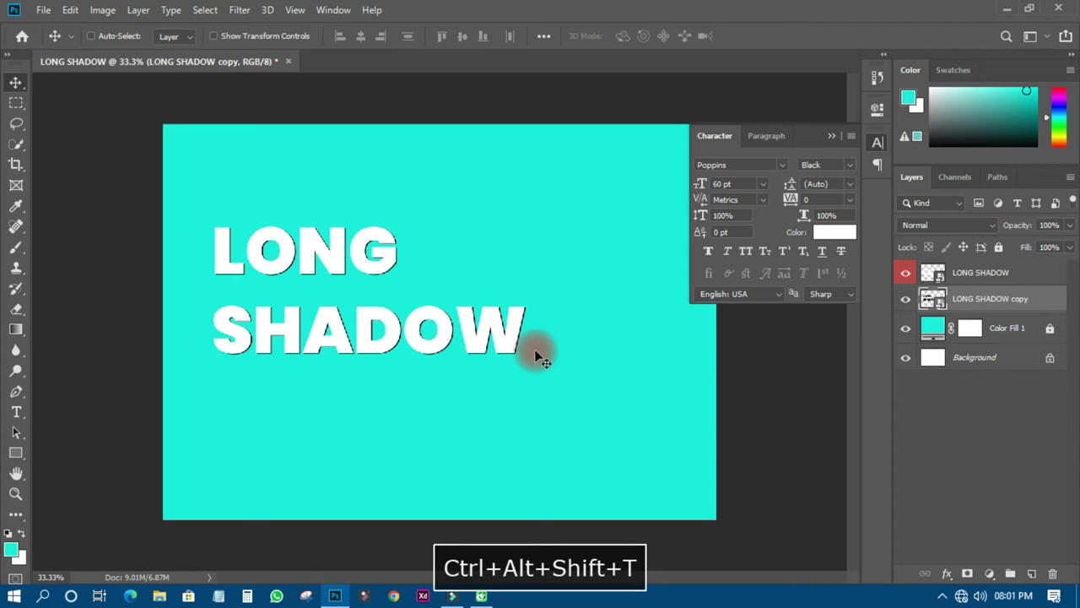
key("ctrl")
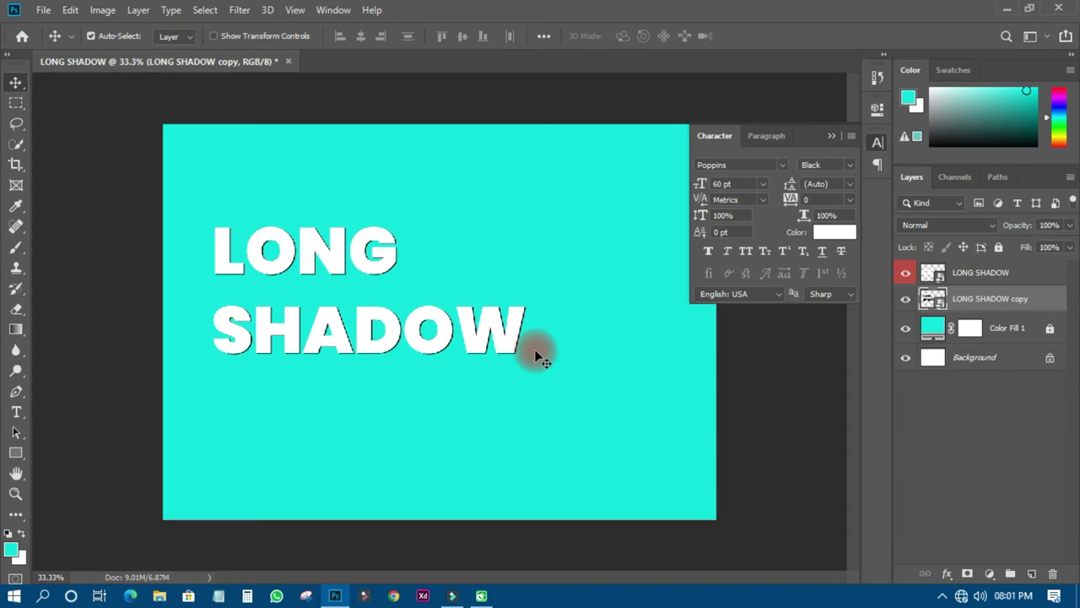
key("ctrl")
key("ctrl")
key("ctrl")
key("ctrl+alt+shift+t")
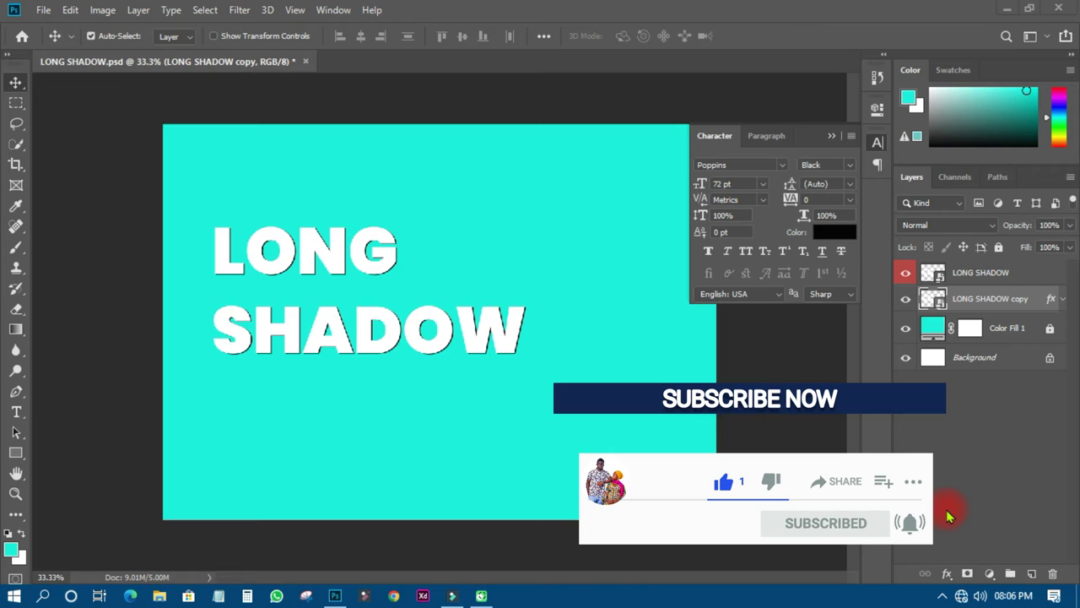
key("ctrl+alt+shift+t")
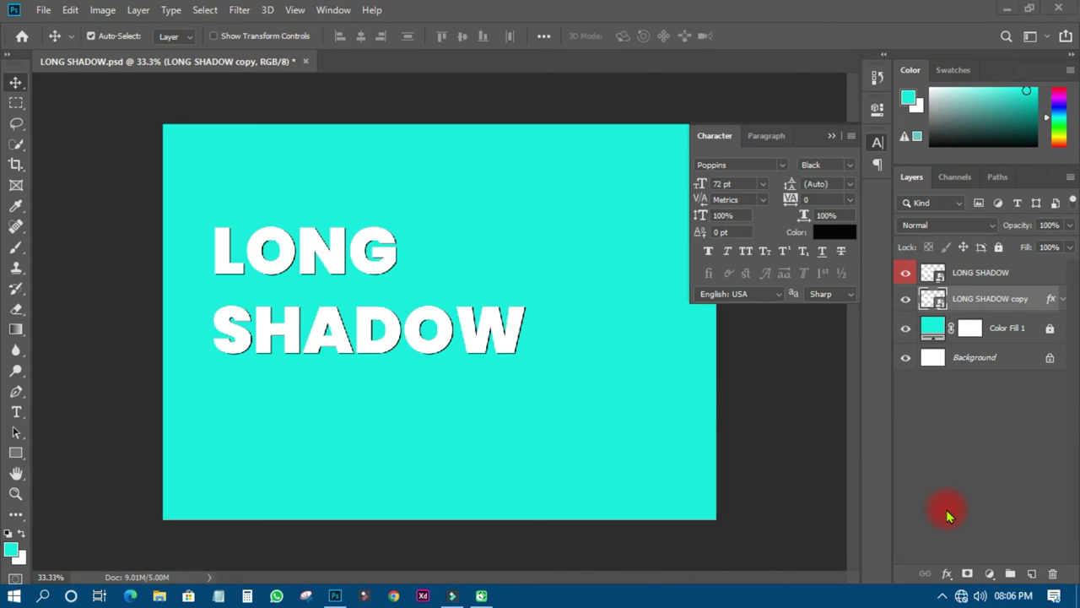
key("ctrl+alt+shift+t")
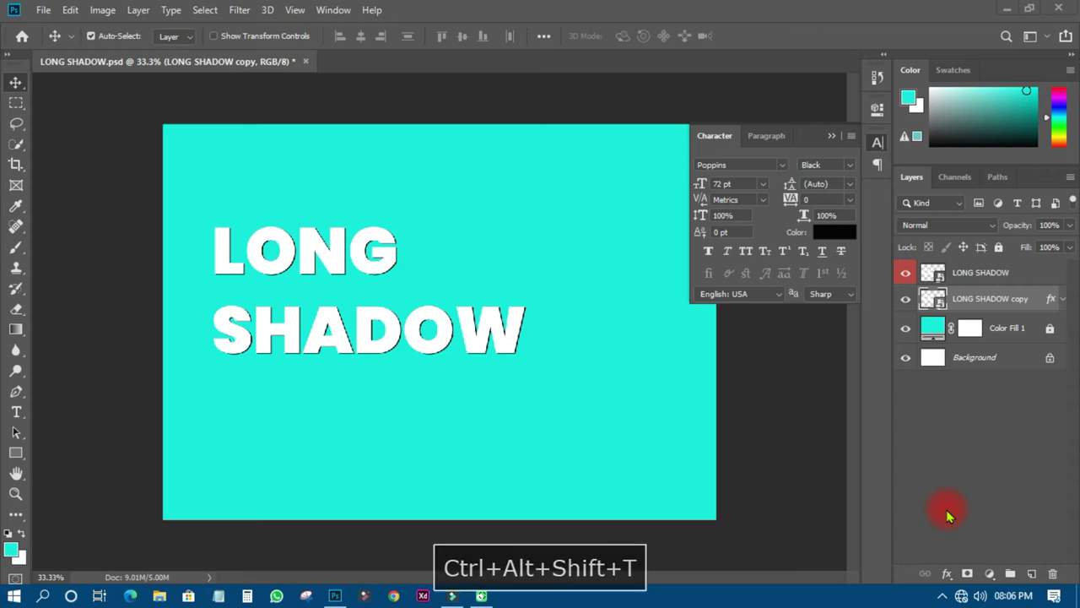
key("ctrl+alt+shift+t")
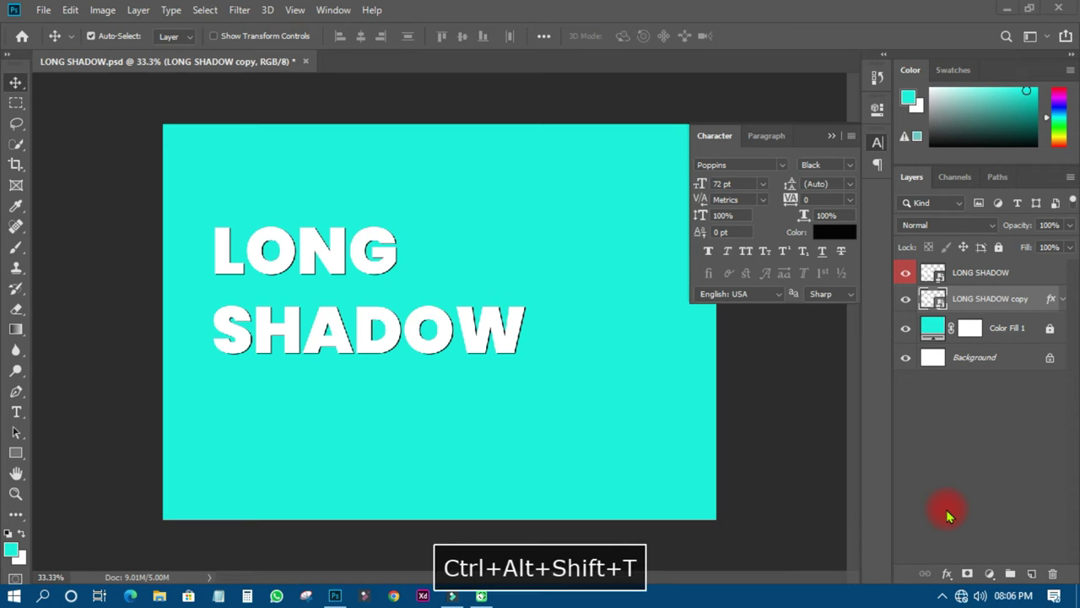
key("space")
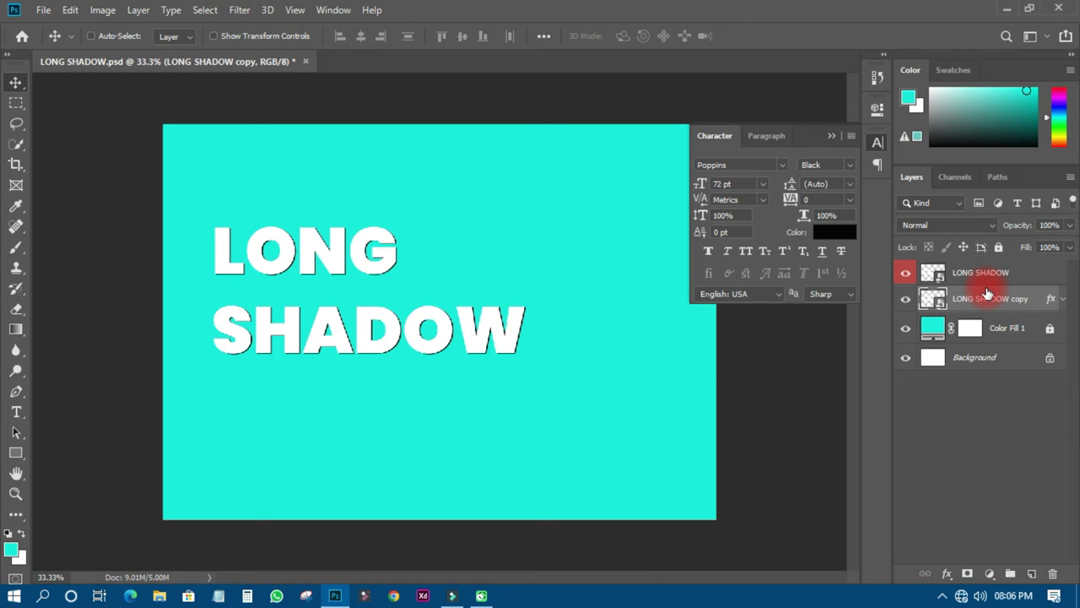
Repeat the offset duplicate (Ctrl+Alt+Shift+T) until the stack reaches LONG SHADOW copy 50.
key("ctrl+alt+shift+t")
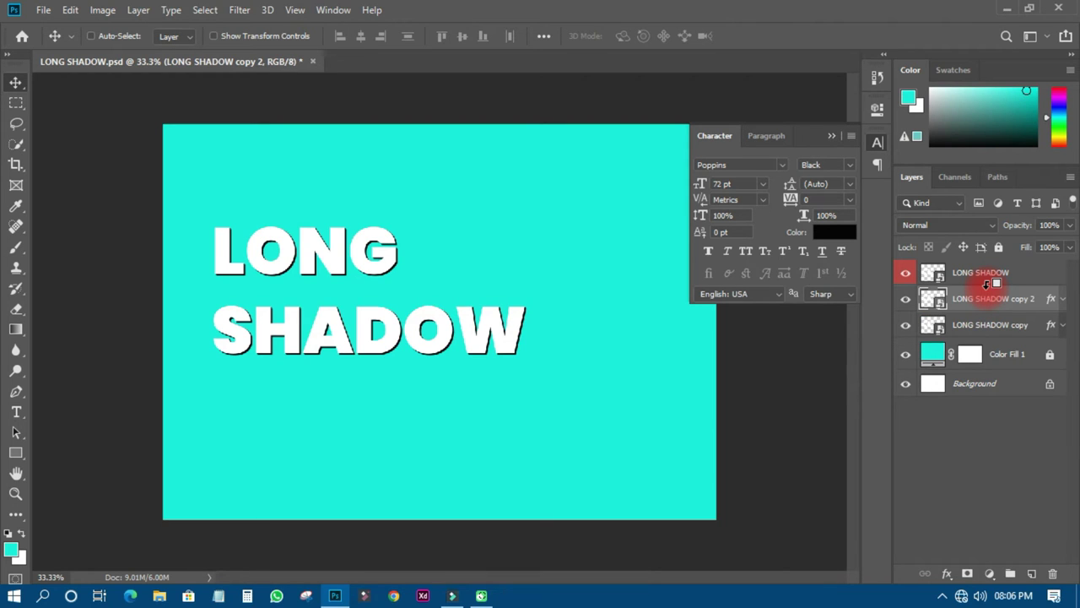
key("ctrl+alt+shift+t")
key("ctrl+alt+shift+t")
key("ctrl+alt+shift+t")
key("ctrl+alt+shift+t")
key("ctrl+alt+shift+t")
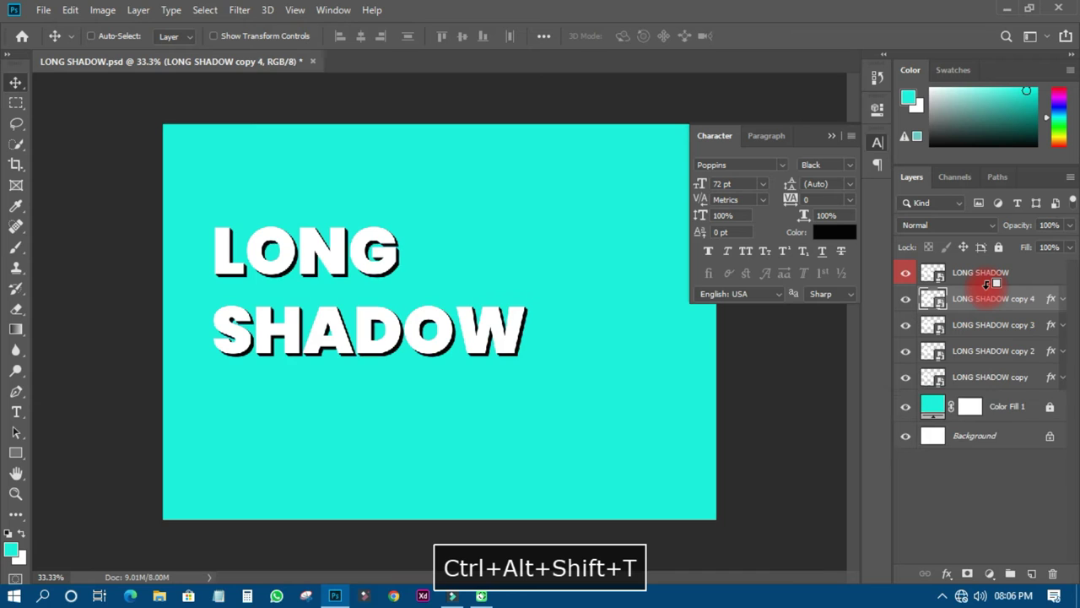
key("ctrl+alt+shift+t")
key("ctrl+alt+shift+t")
key("ctrl+alt+shift+t")
key("ctrl+alt+shift+t")
key("ctrl+alt+shift+t")
key("ctrl+alt+shift+t")
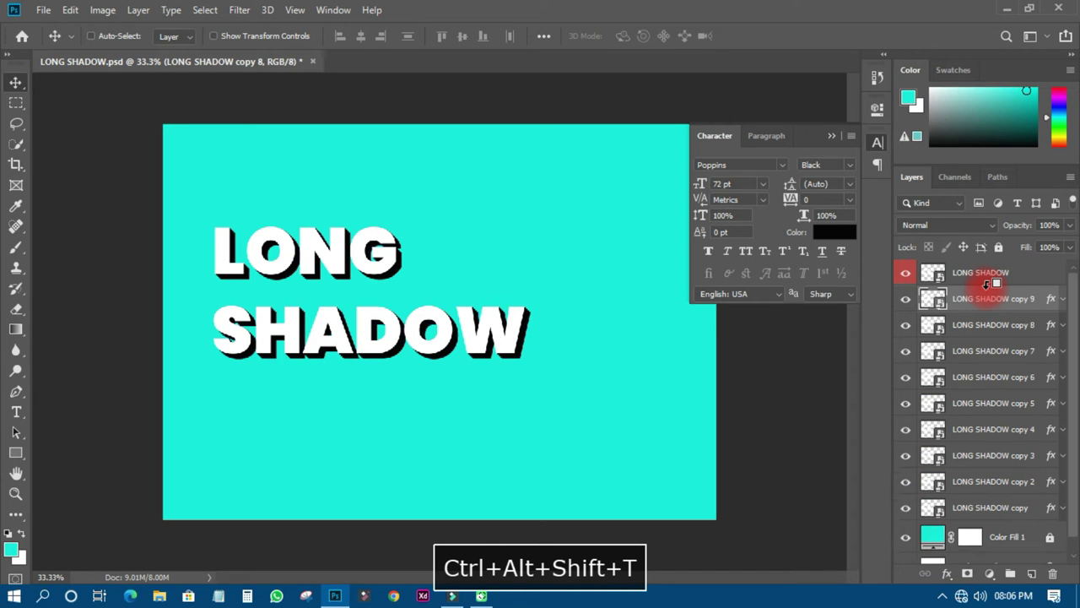
key("ctrl+alt+shift+t")
key("ctrl+alt+shift+t")
key("ctrl+alt+shift+t")
key("ctrl+alt+shift+t")
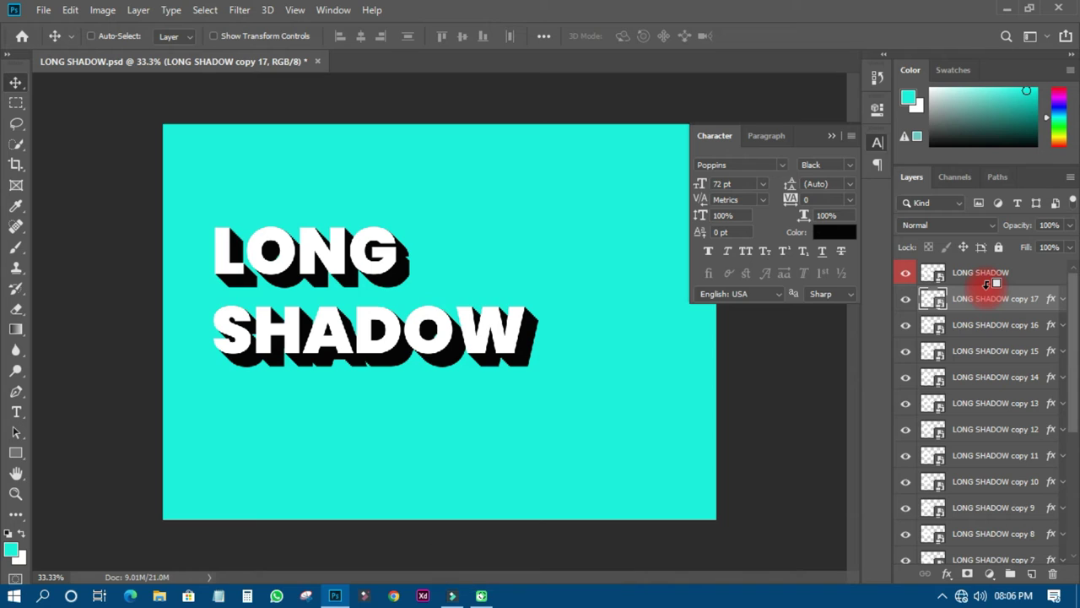
key("ctrl+alt+shift+t")
key("ctrl+alt+shift+t")
key("ctrl+alt+shift+t")
key("ctrl+alt+shift+t")
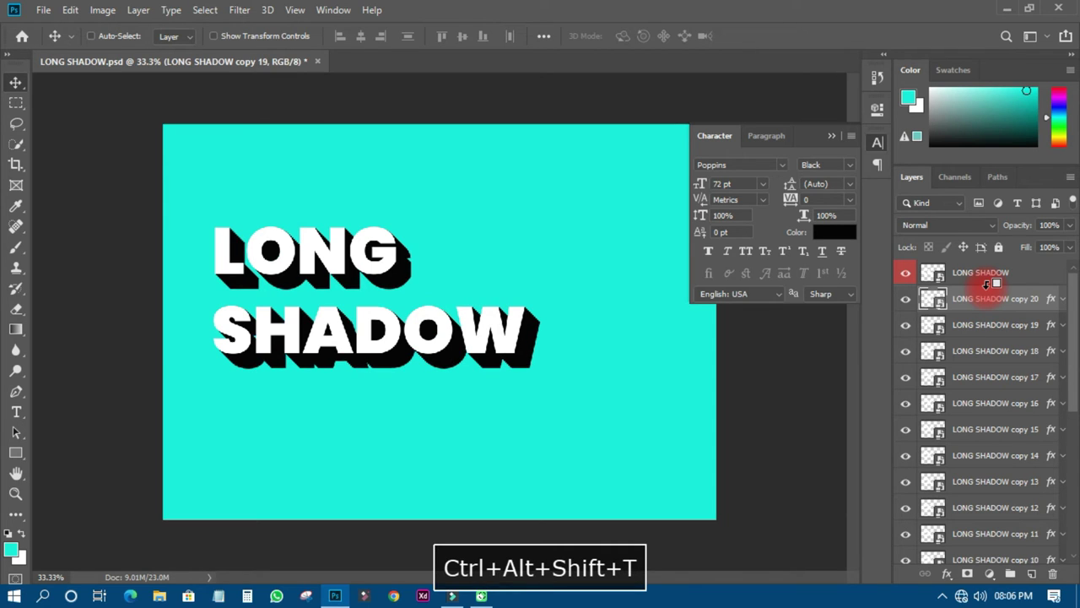
key("ctrl+alt+shift+t")
key("ctrl+alt+shift+t")
key("ctrl+alt+shift+t")
key("ctrl+alt+shift+t")
key("ctrl+alt+shift+t")
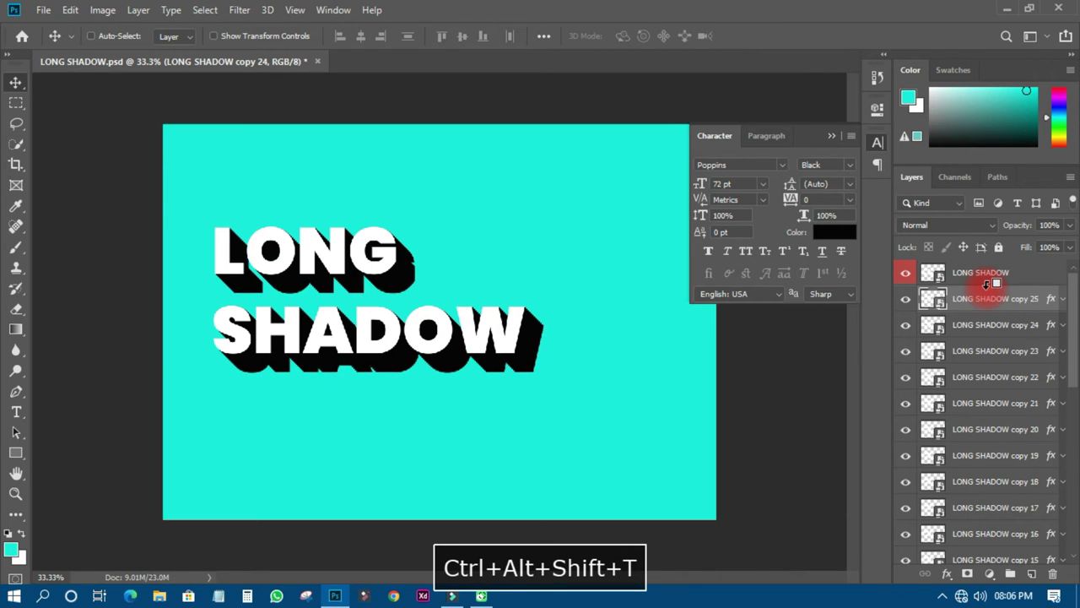
key("ctrl+alt+shift+t")
key("ctrl+alt+shift+t")
key("ctrl+alt+shift+t")
key("ctrl+alt+shift+t")
key("ctrl+alt+shift+t")
key("ctrl+alt+shift+t")
key("ctrl+alt+shift+t")
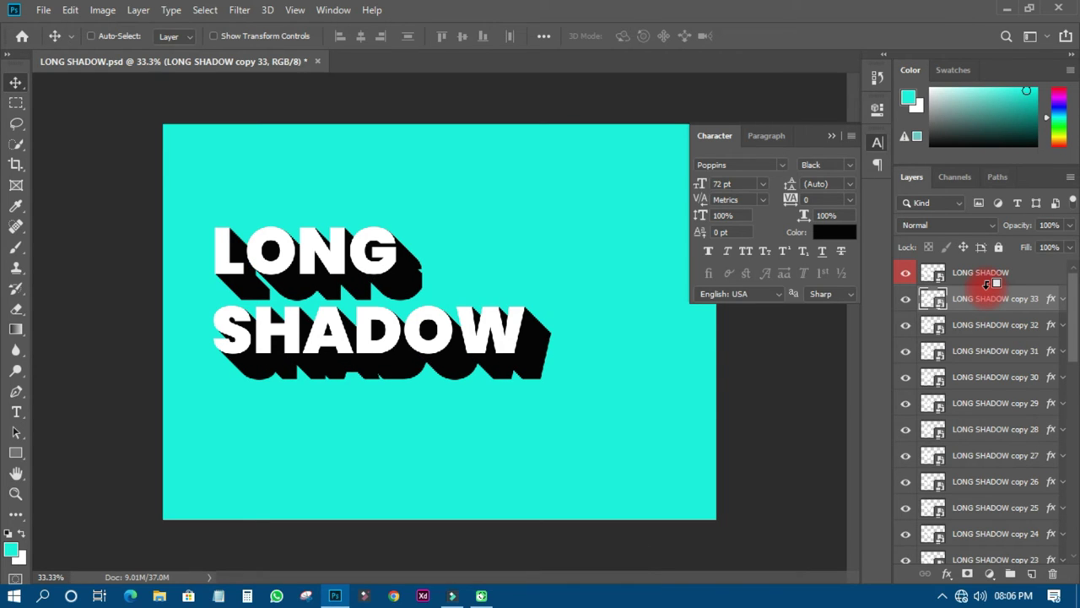
key("ctrl+alt+shift+t")
key("ctrl+alt+shift+t")
key("ctrl+alt+shift+t")
key("ctrl+alt+shift+t")
key("ctrl+alt+shift+t")
key("ctrl+alt+shift+t")
key("ctrl+alt+shift+t")
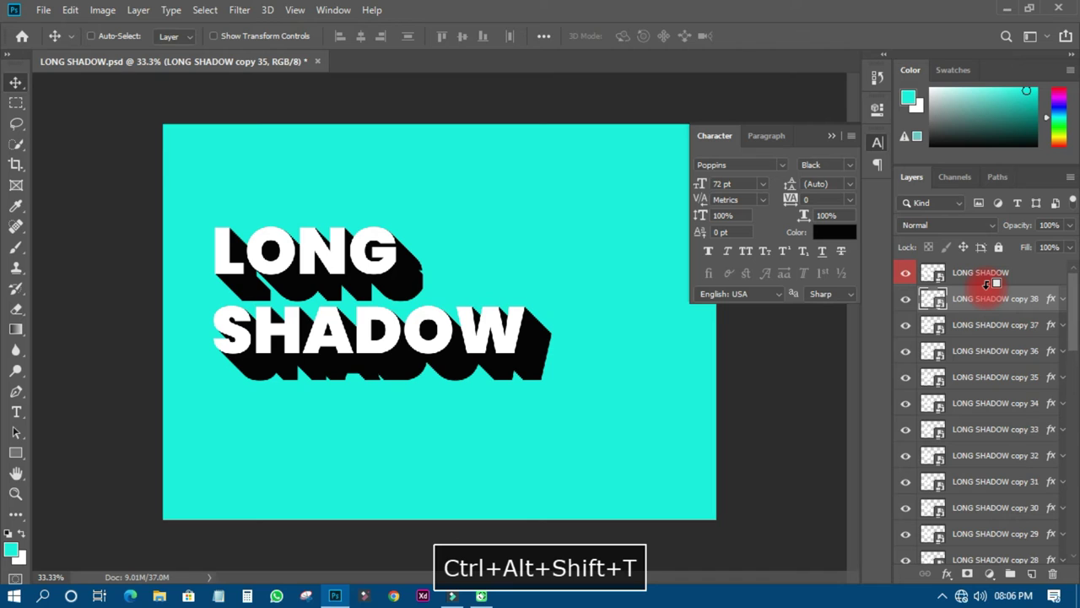
key("ctrl+alt+shift+t")
key("ctrl+alt+shift+t")
key("ctrl+alt+shift+t")
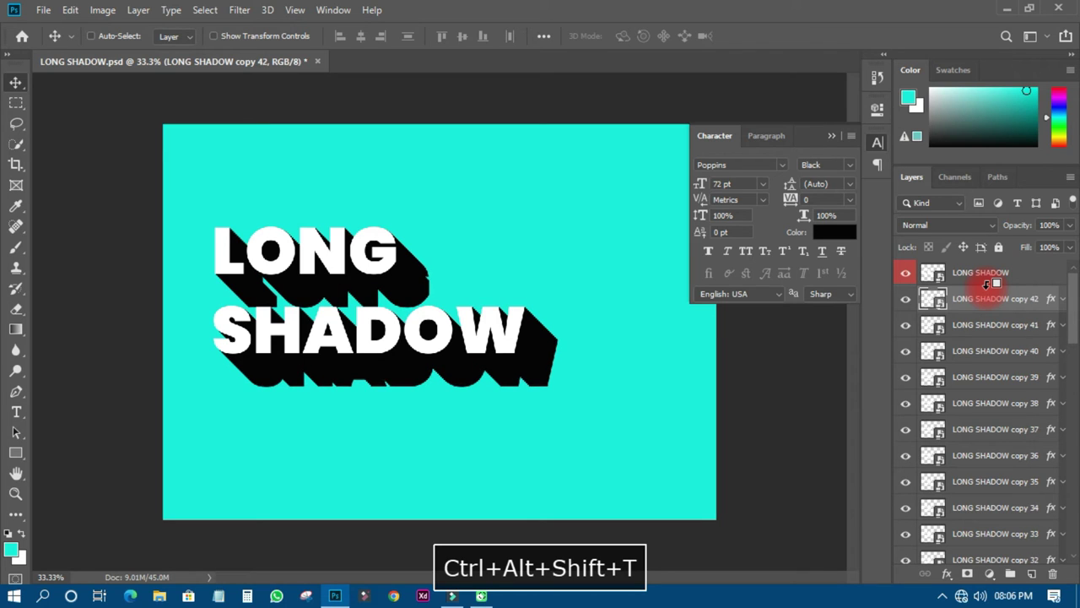
key("ctrl+alt+shift+t")
key("ctrl+alt+shift+t")
key("ctrl+alt+shift+t")
key("ctrl+alt+shift+t")
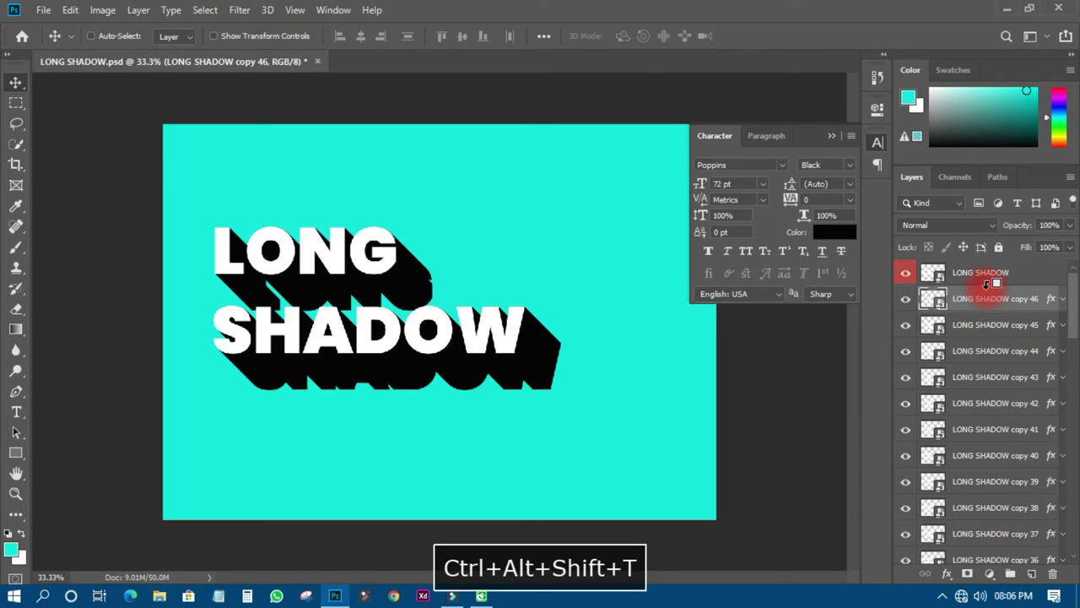
key("ctrl+alt+shift+t")
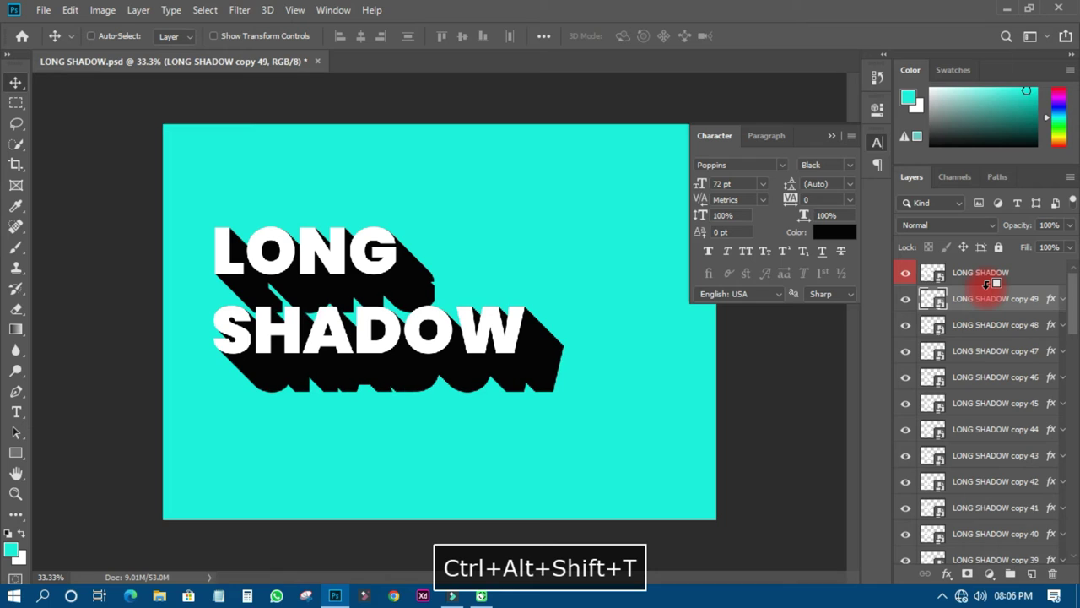
key("ctrl")
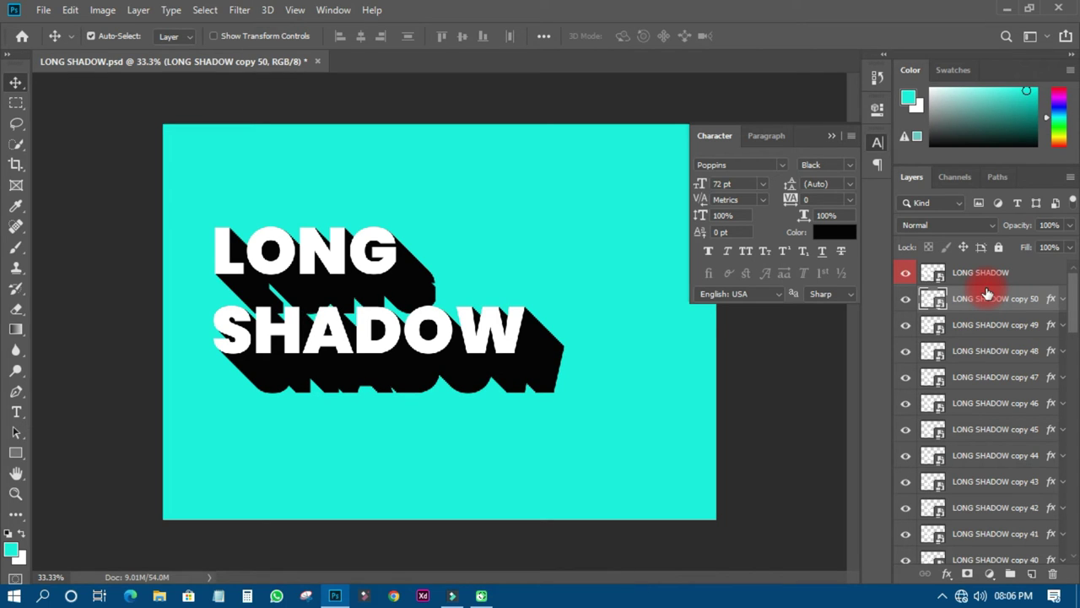
Select all the shadow copies in the Layers panel and merge them into one layer.
scroll(989, 321, "down", 3)
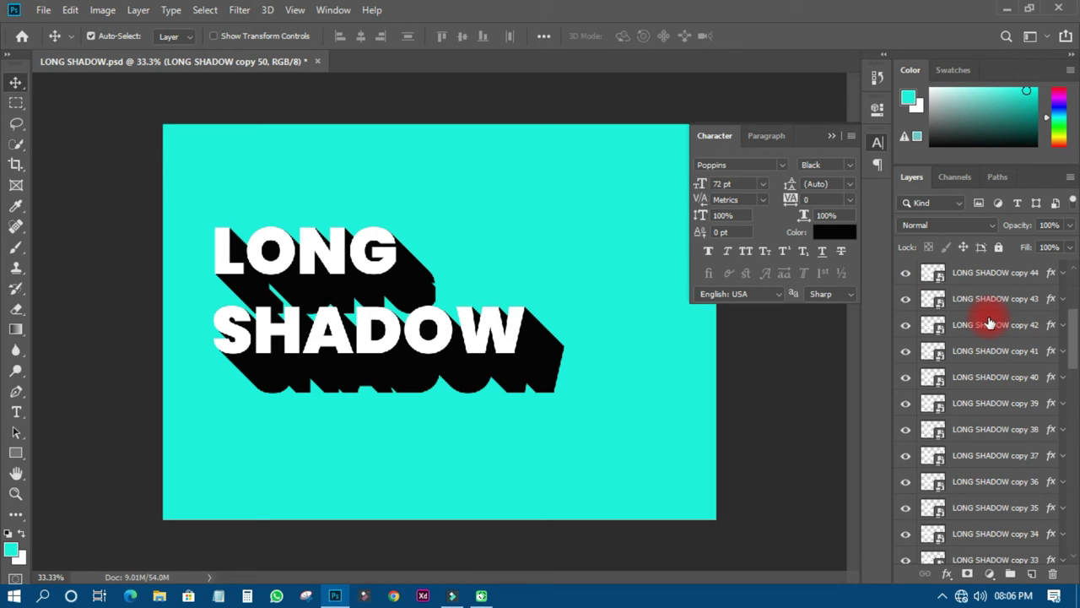
scroll(989, 321, "down", 14)
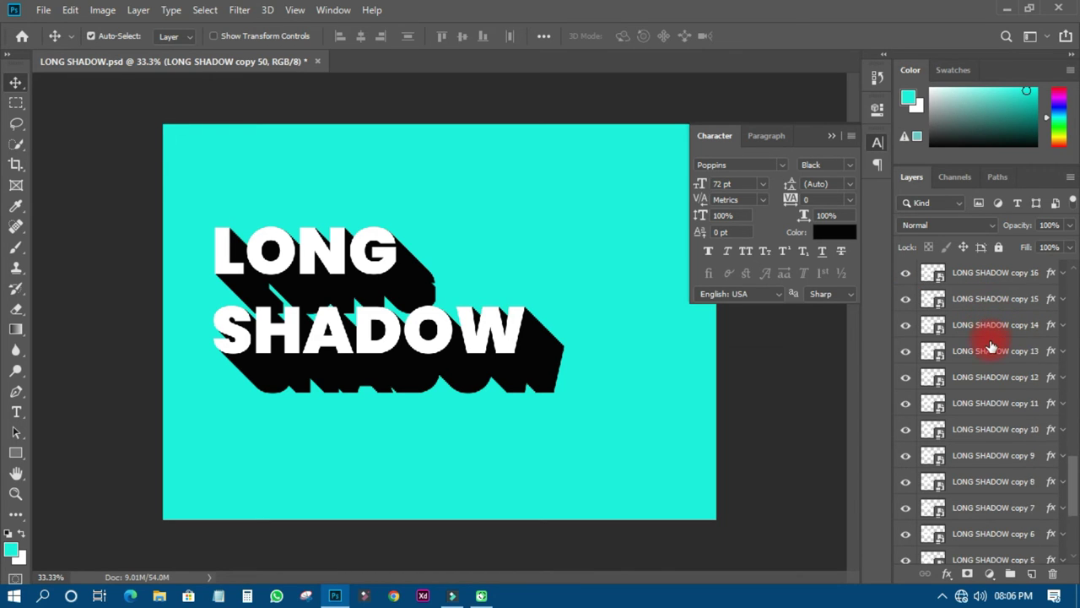
scroll(992, 347, "down", 2)
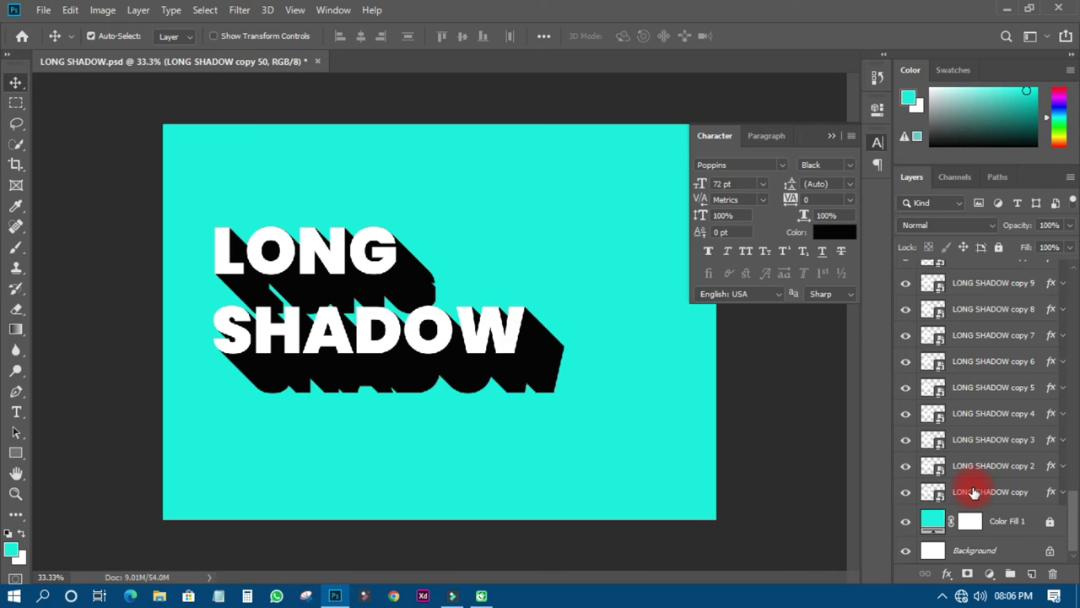
left_click(975, 492, "shift")
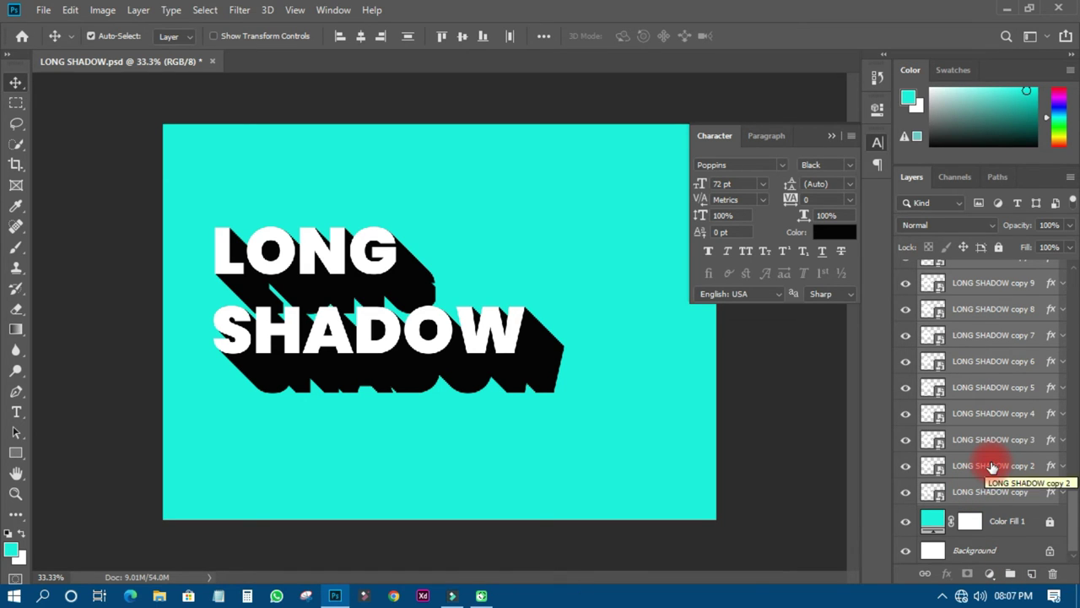
right_click(993, 467)
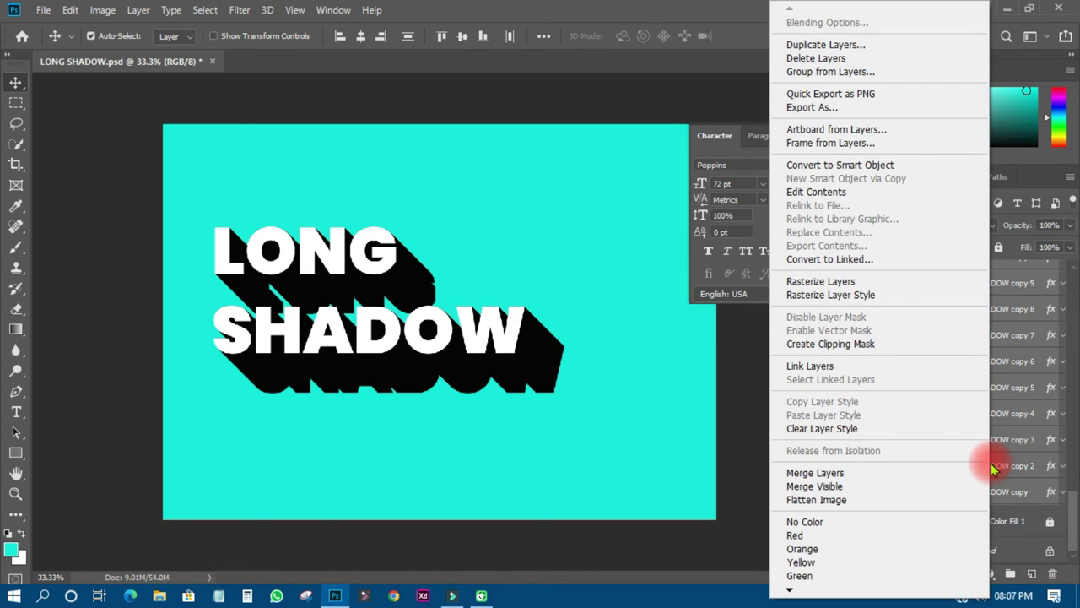
left_click(830, 474)
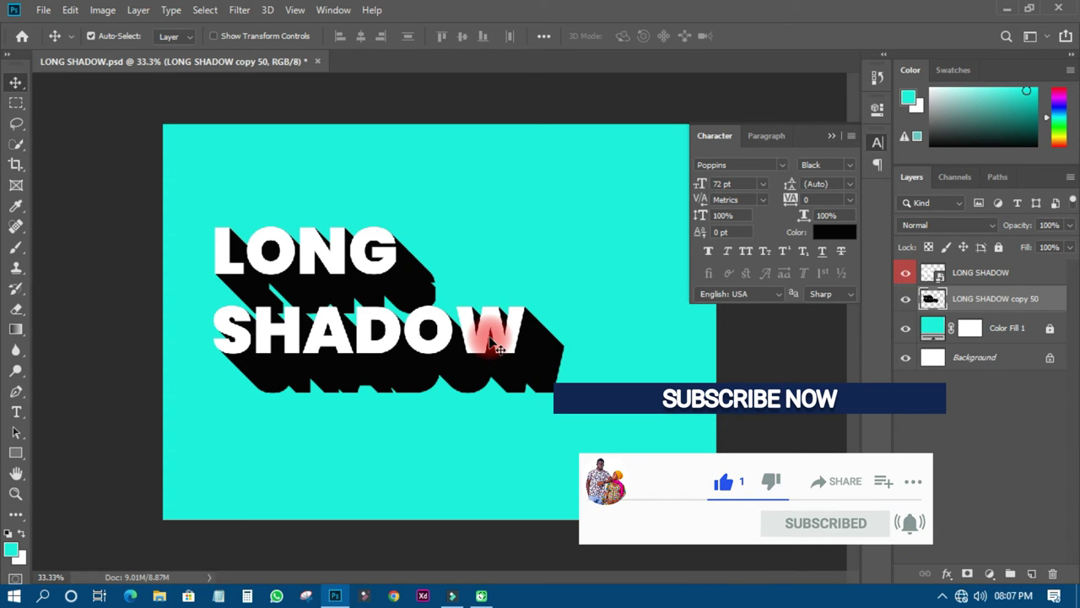
Duplicate the merged shadow twice, shifting each copy further down-right, up to copy 52.
key("ctrl+j")
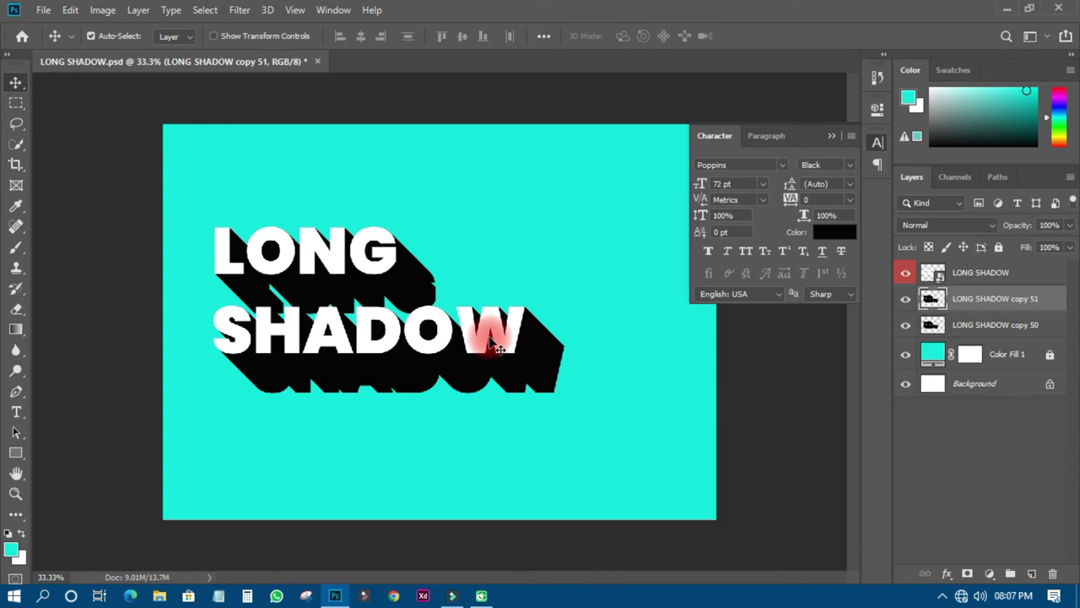
key("ctrl")
left_click_drag(524, 369, 578, 409)
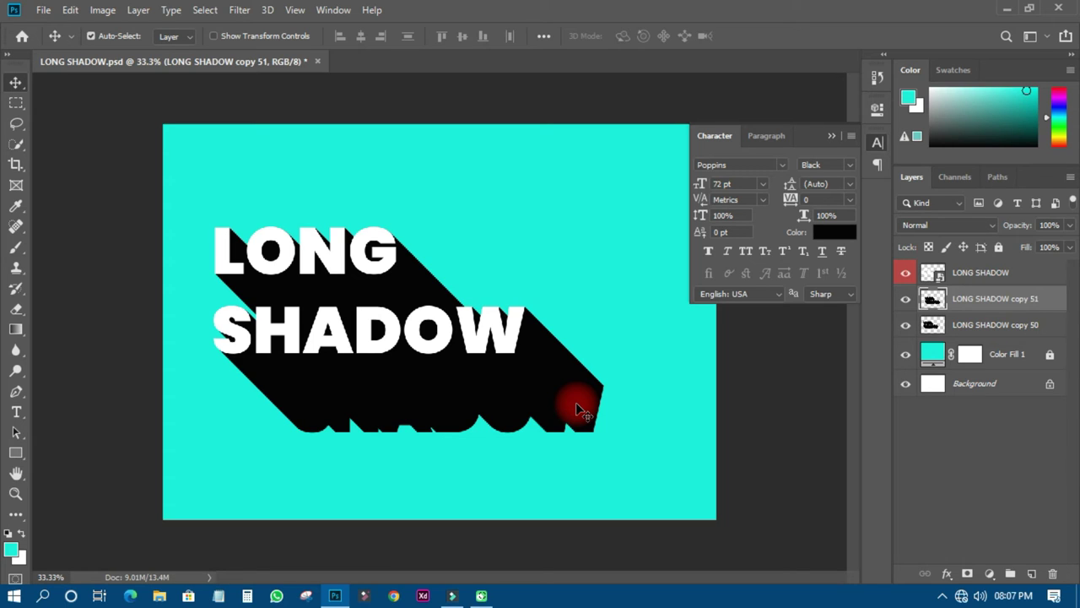
key("ctrl+j")
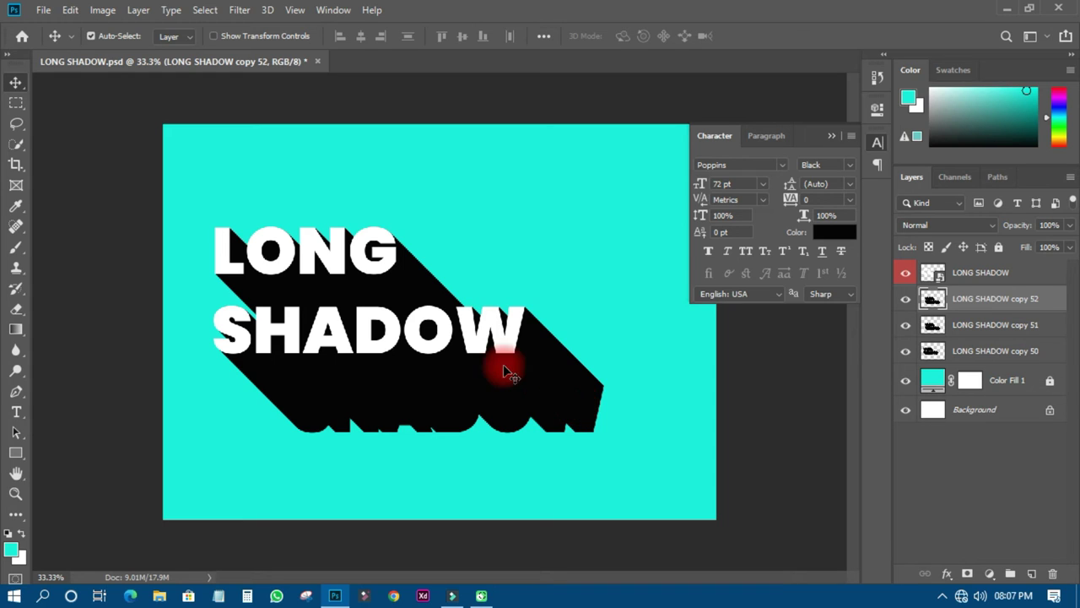
left_click_drag(592, 404, 621, 434)
key("ctrl")
key("ctrl")
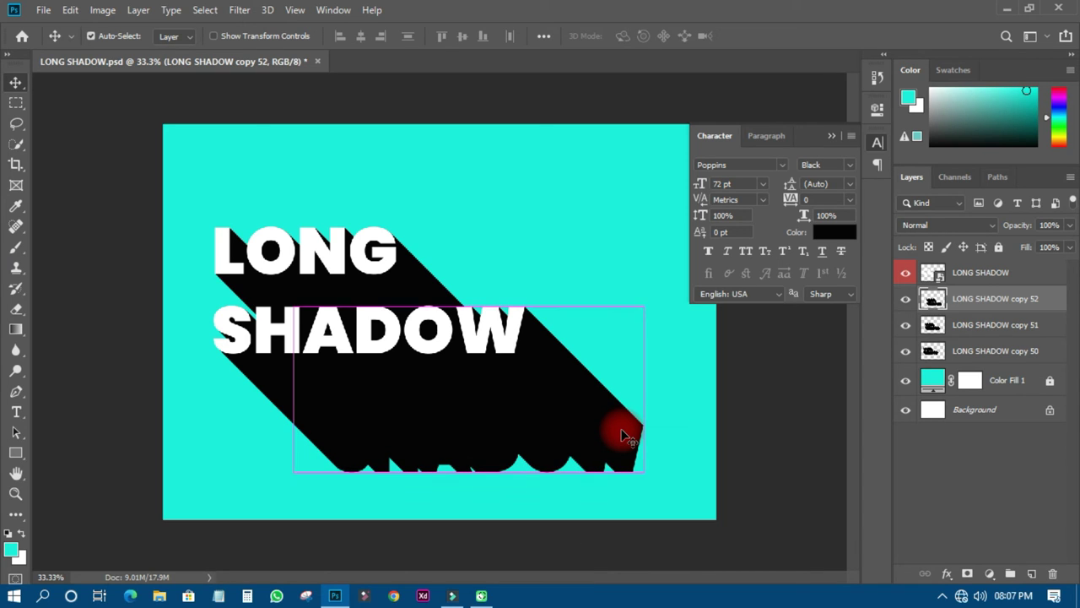
Merge shadow copies 50–52, then duplicate and drag the copy 1.230 in down-right past the canvas edge.
left_click(985, 353, "shift")
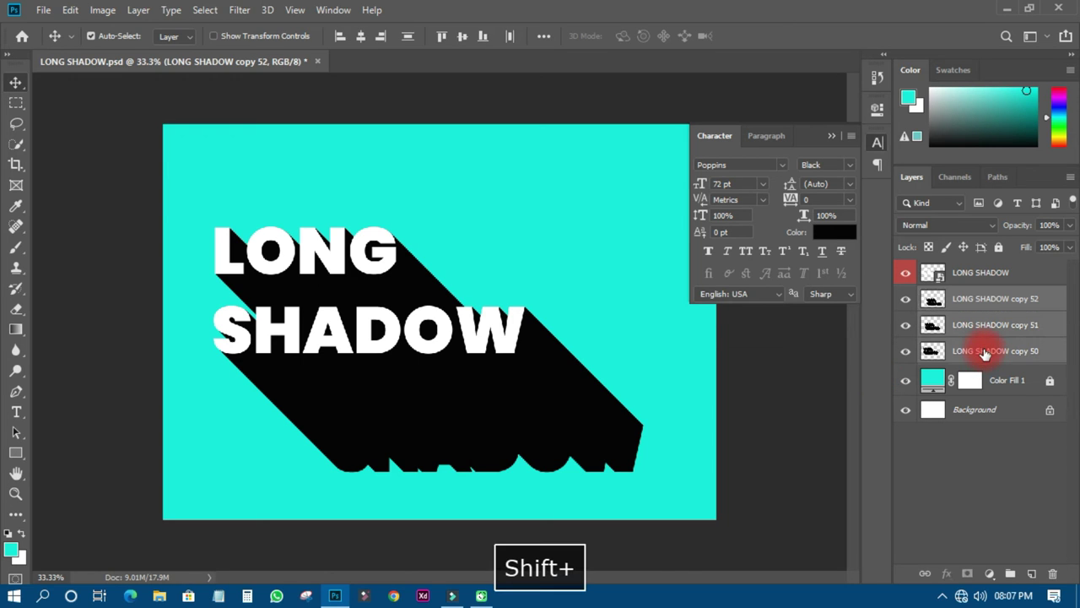
right_click(970, 302)
left_click(861, 465)
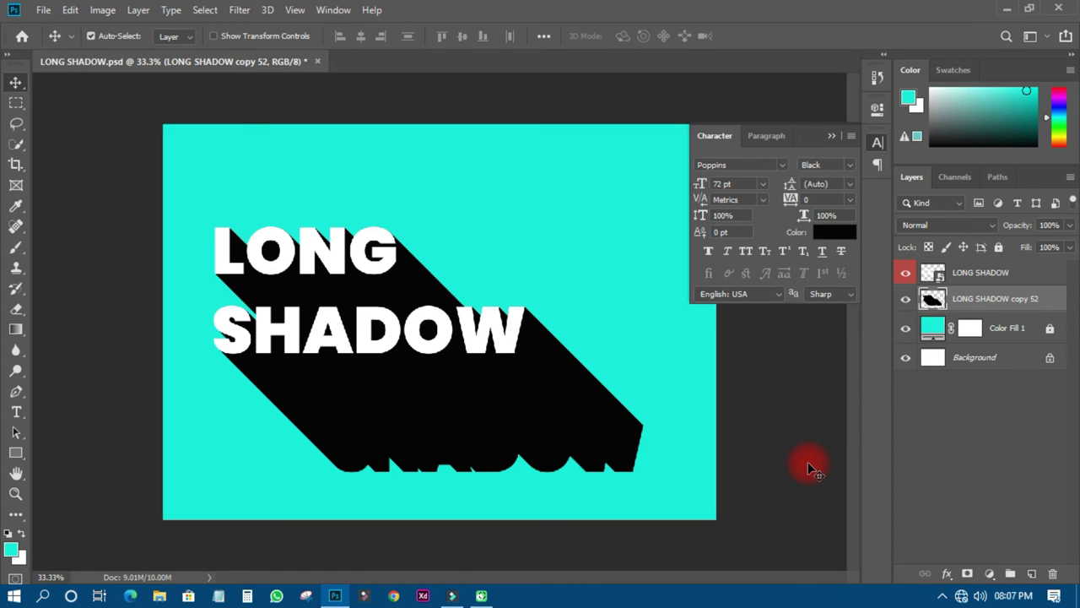
key("ctrl+j")
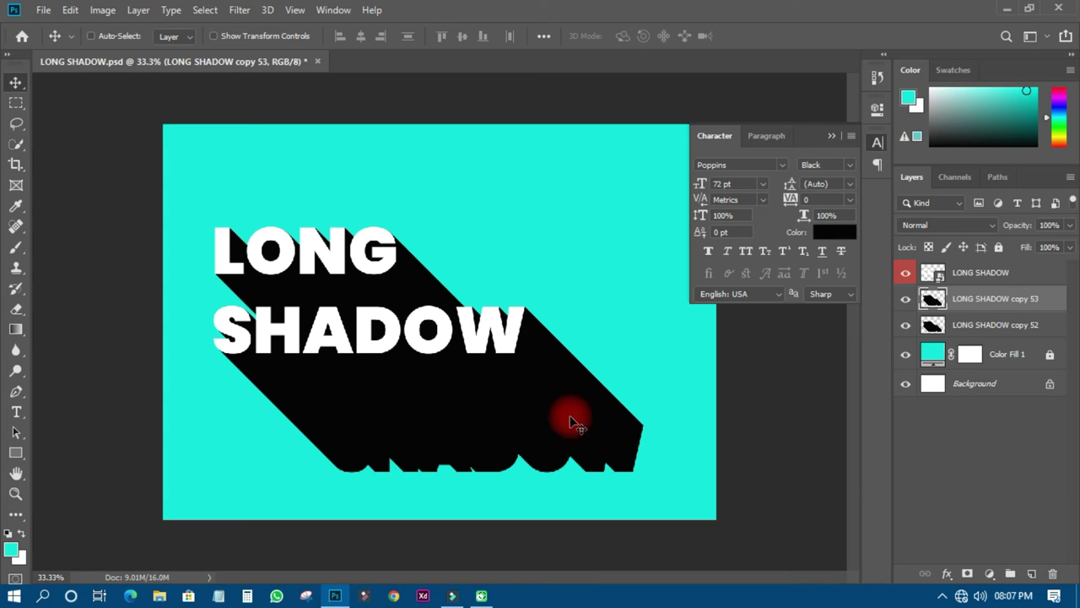
left_click_drag(568, 416, 669, 510)
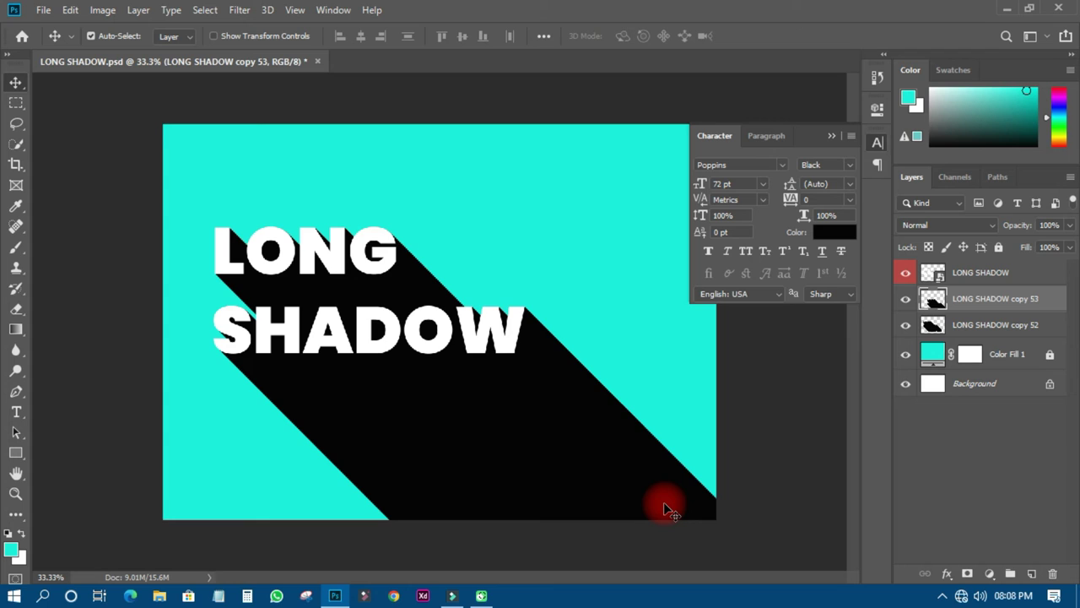
Merge the two shadow layers and rename the result LONG SHADOW, dropping the copy suffix.
left_click(988, 329, "shift")
right_click(988, 327)
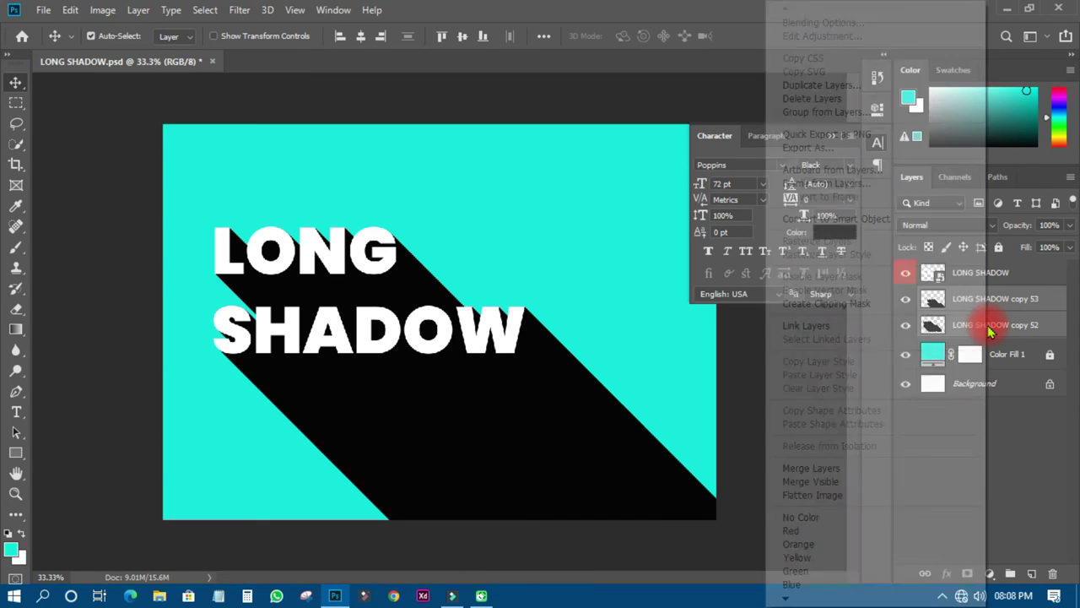
left_click(812, 468)
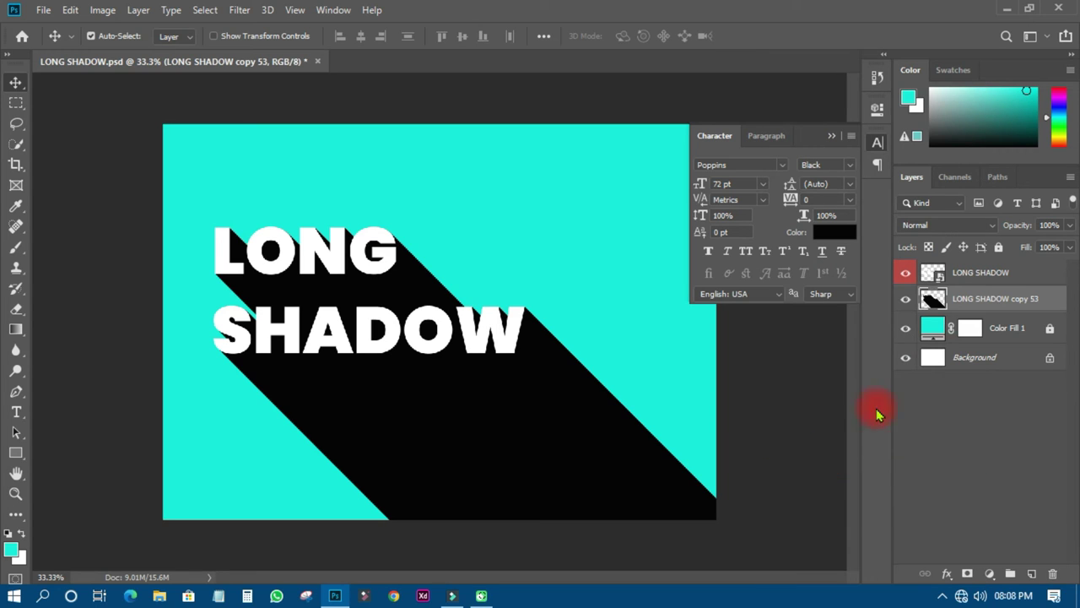
double_click(993, 298)
left_click(997, 298)
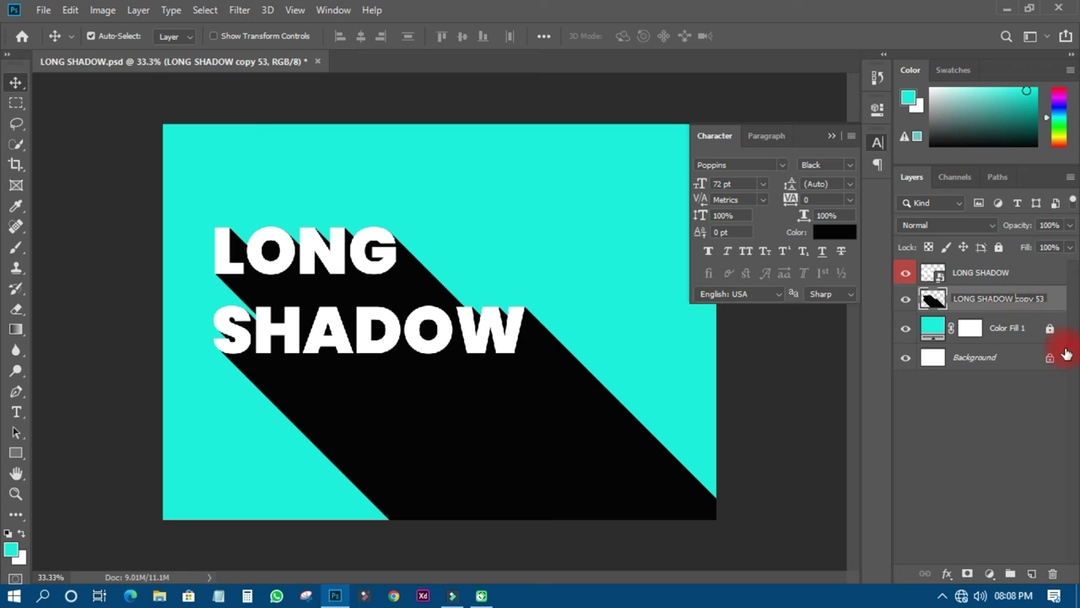
key("Delete")
key("Delete")
key("Delete")
key("Delete")
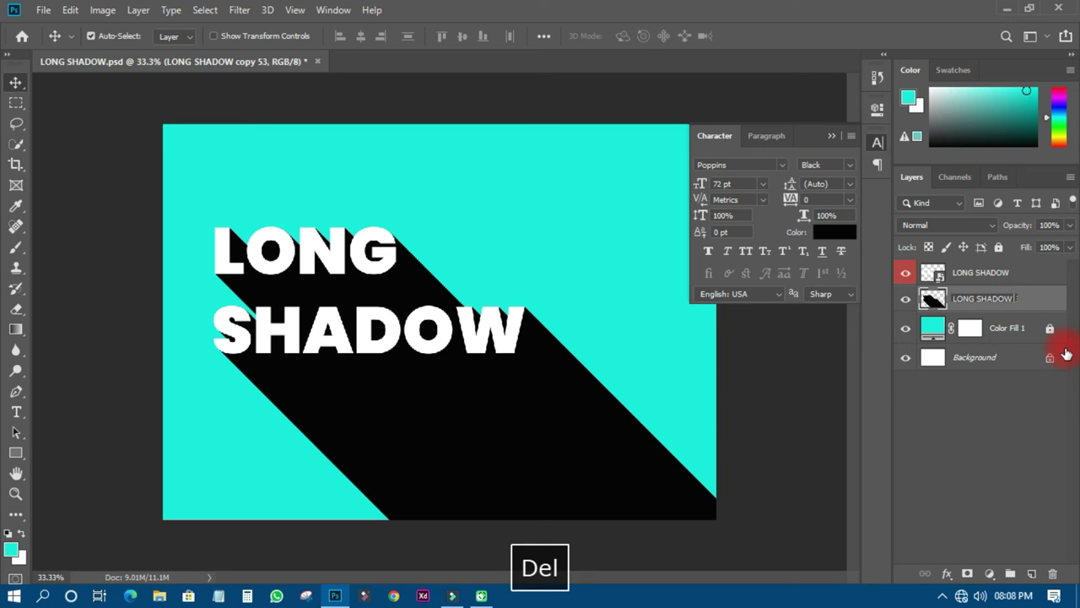
key("Return")
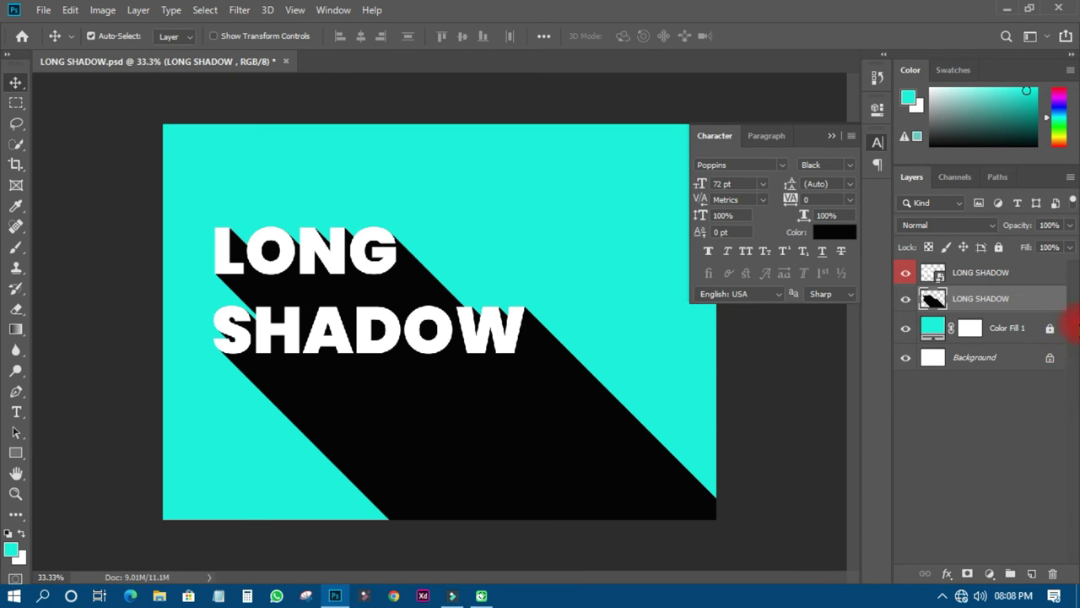
Hide the white text layer to check the shadow, then show it again.
left_click(947, 278)
left_click(906, 273)
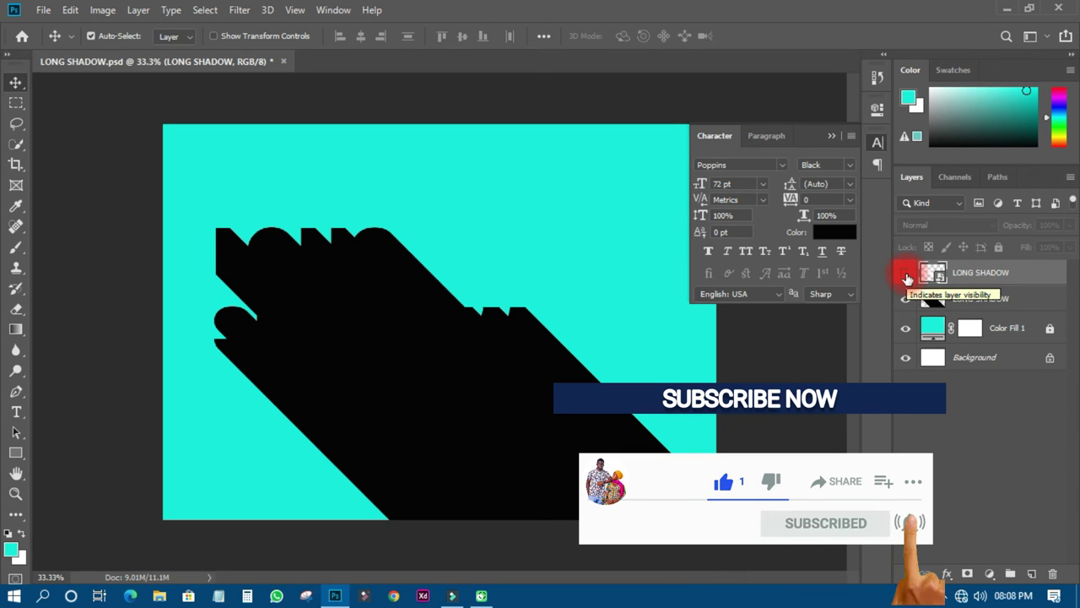
left_click(907, 275)
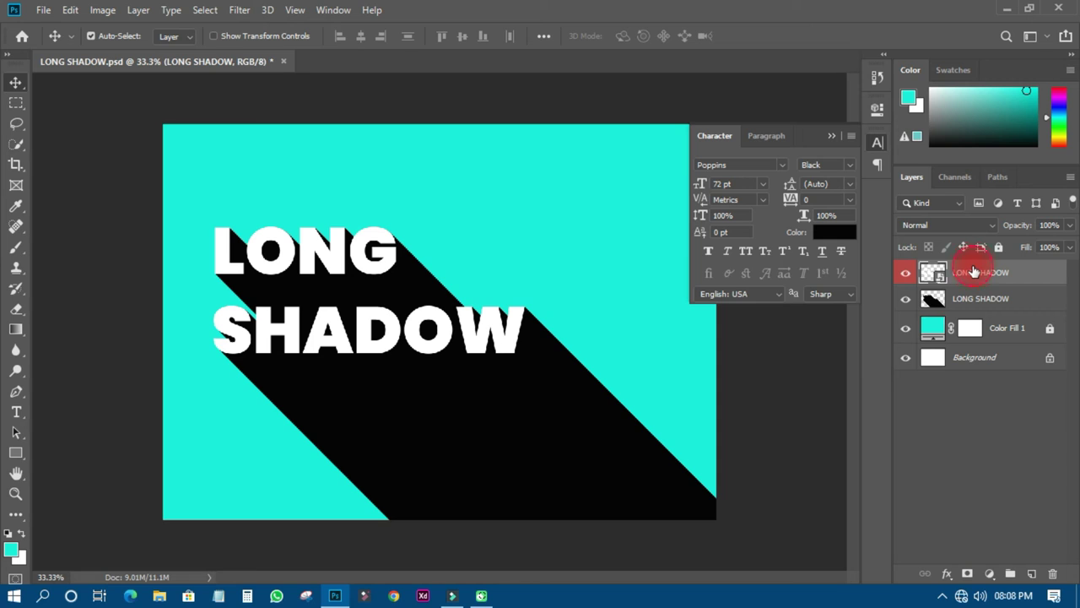
Add Stroke, Inner Shadow and Bevel & Emboss effects to the white text layer.
left_click(947, 573)
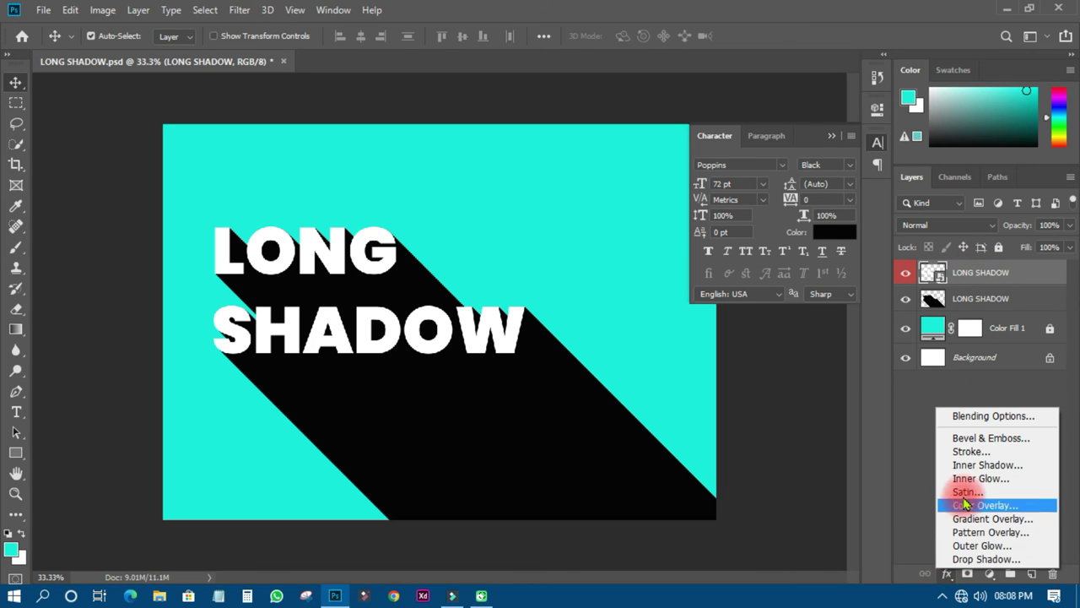
left_click(971, 450)
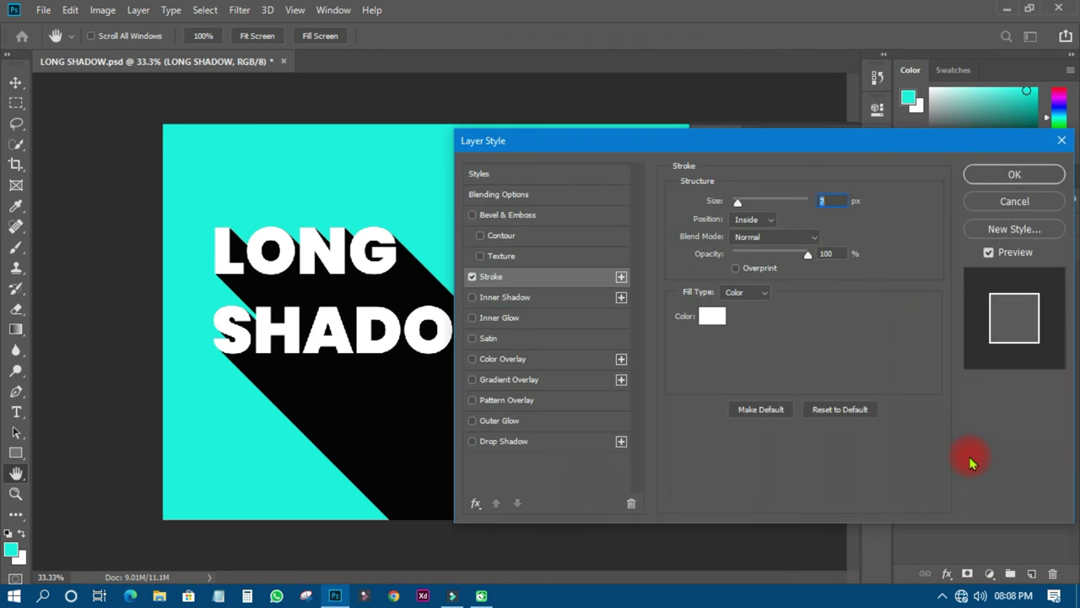
left_click_drag(758, 145, 879, 163)
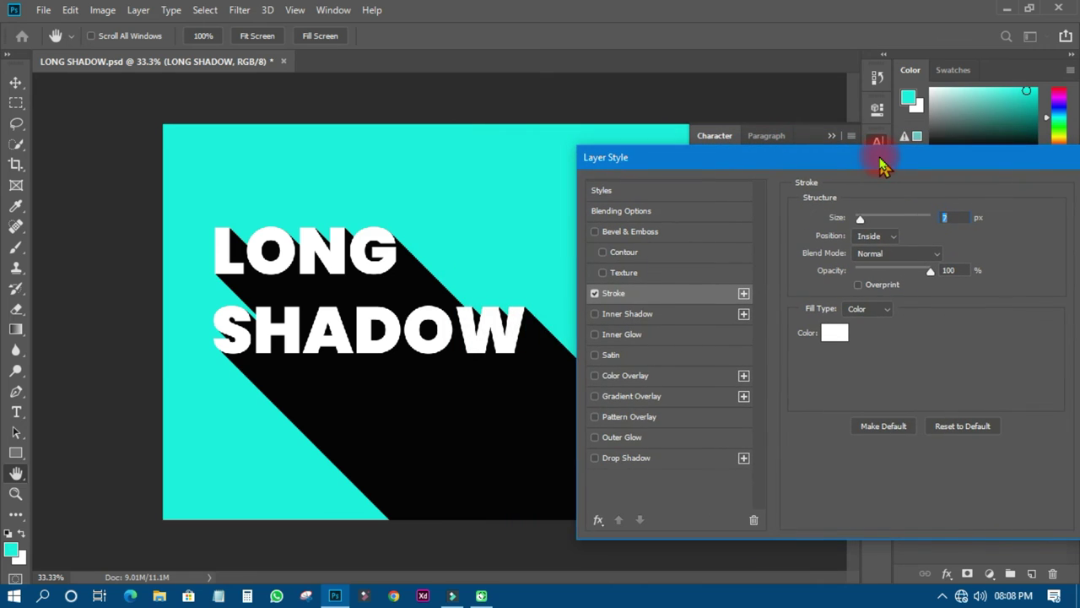
left_click(948, 220)
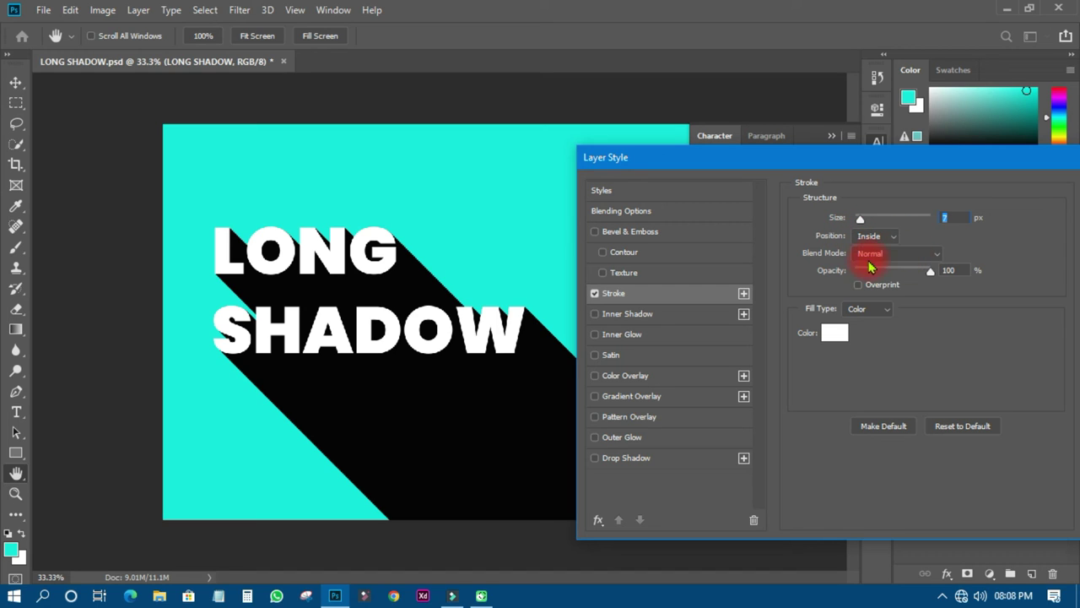
left_click(645, 318)
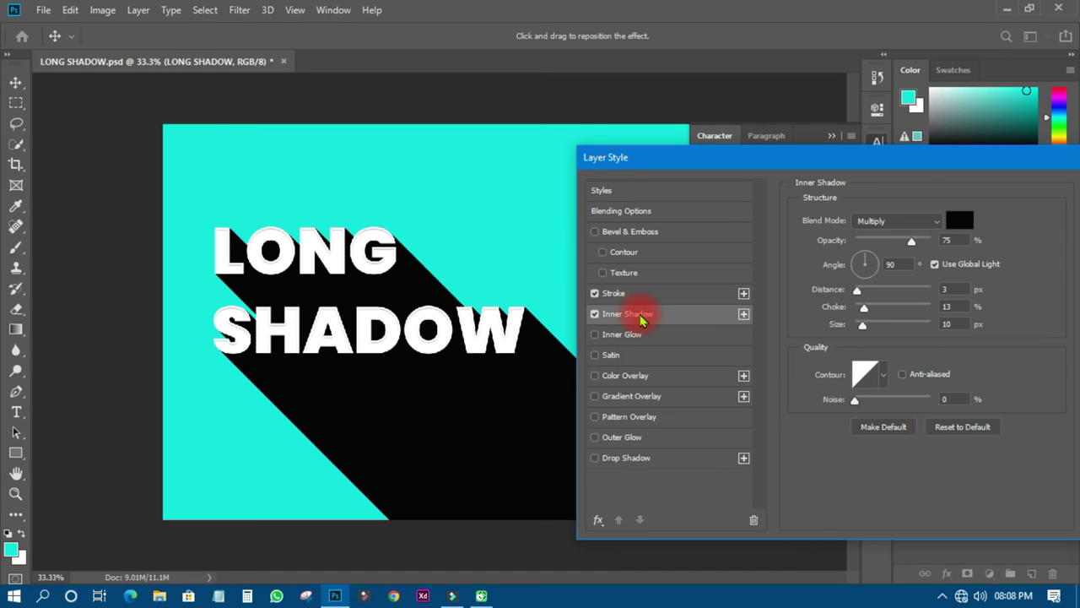
left_click(960, 240)
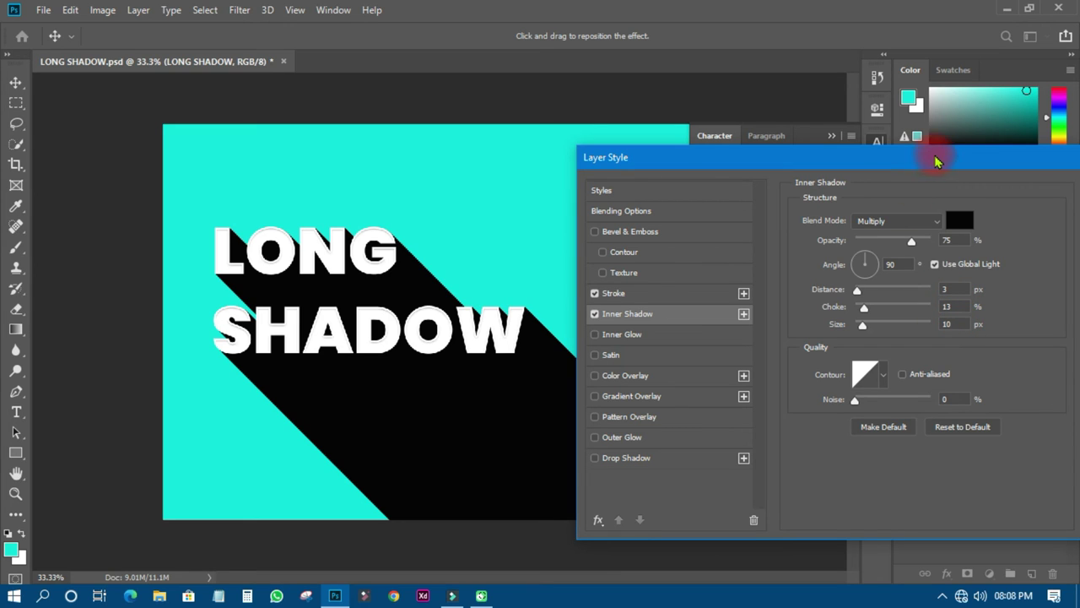
left_click(645, 237)
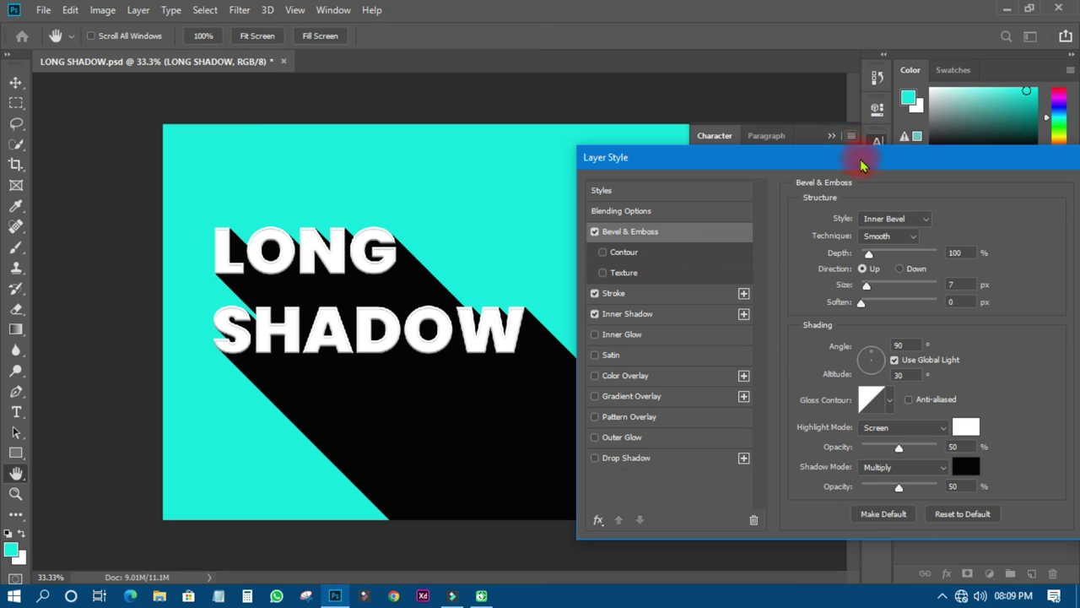
Try red, blue and Gray, White gradient overlay presets, then disable Gradient Overlay and apply the styles.
left_click(594, 397)
left_click(642, 396)
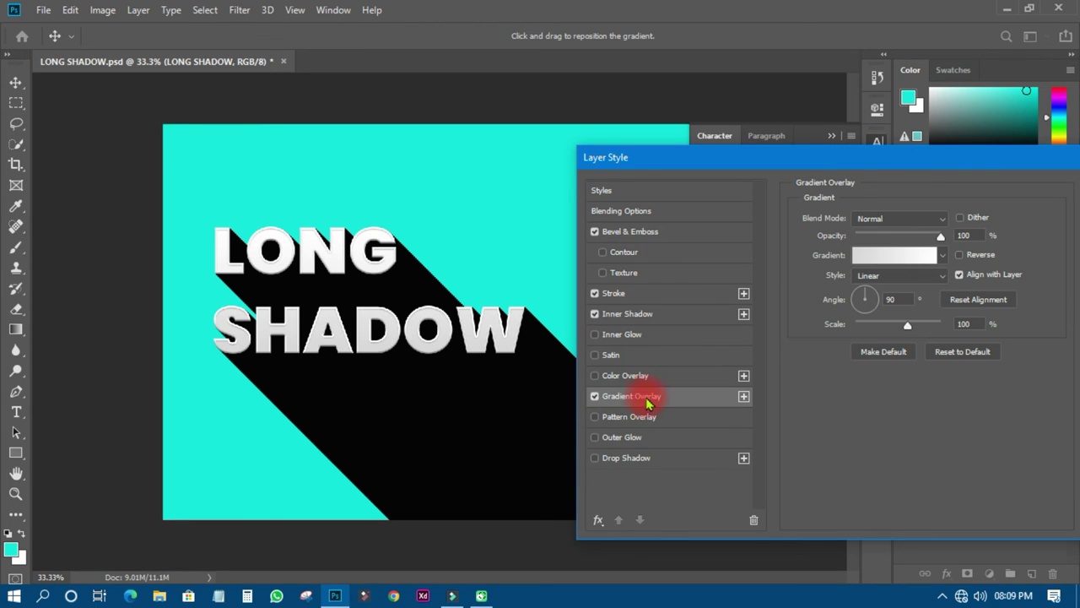
left_click(878, 255)
left_click_drag(533, 42, 793, 88)
left_click(679, 192)
left_click(648, 192)
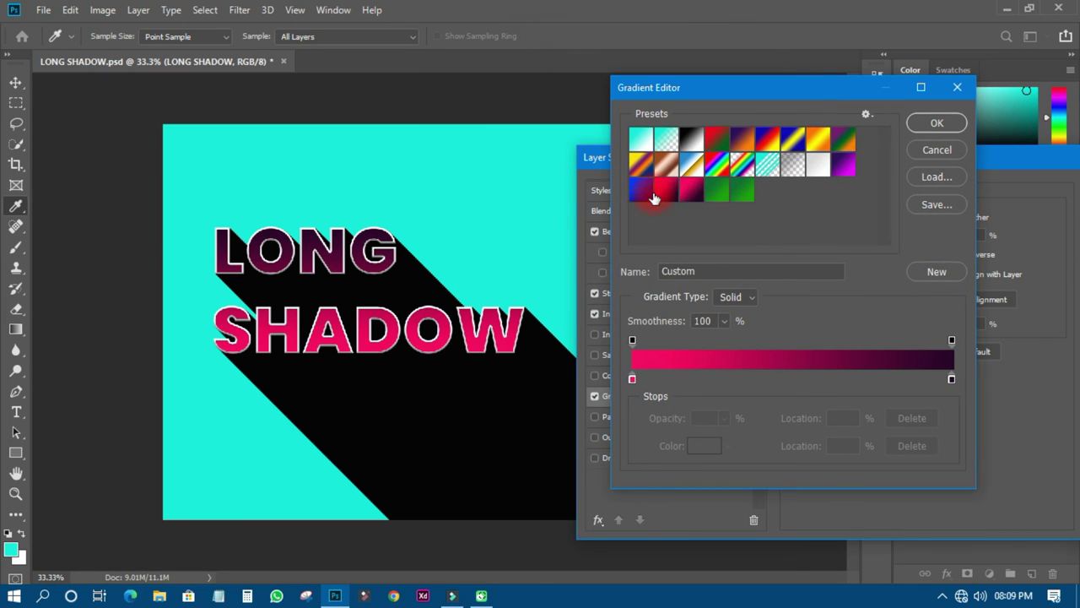
left_click(814, 166)
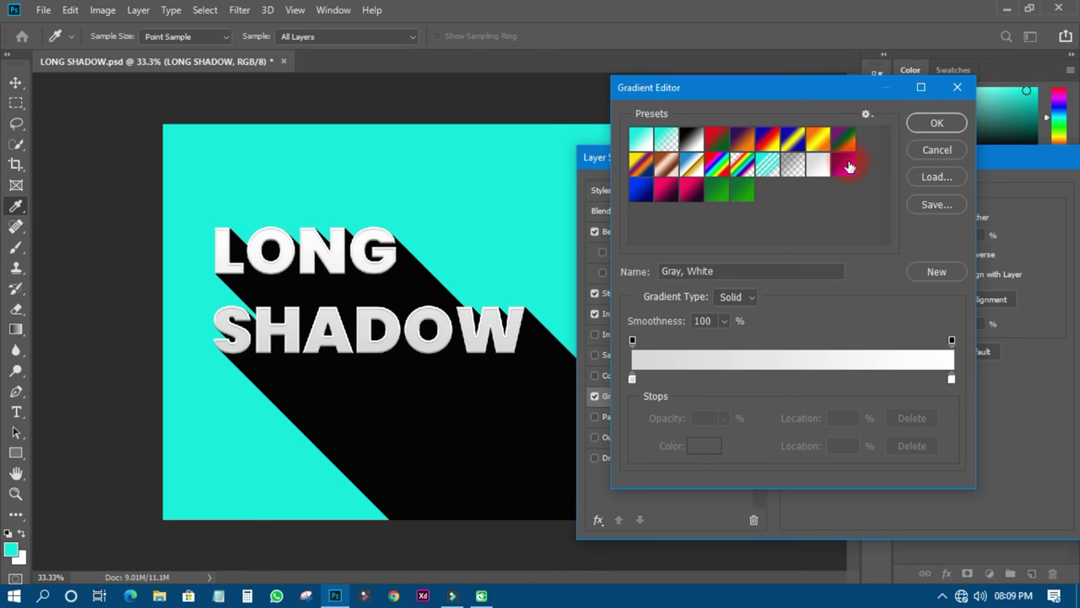
left_click(936, 124)
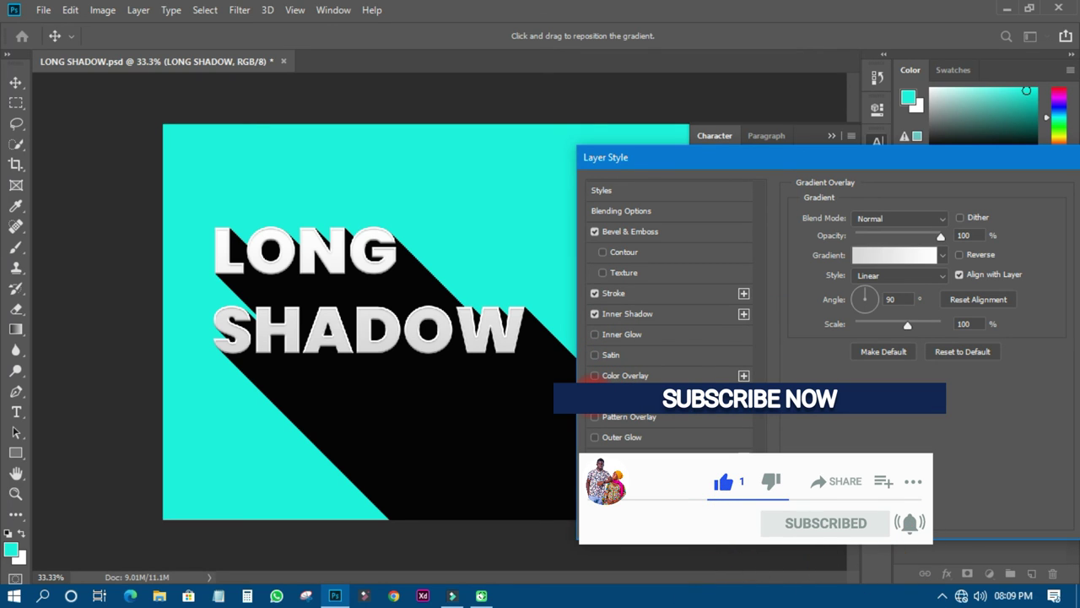
left_click(594, 396)
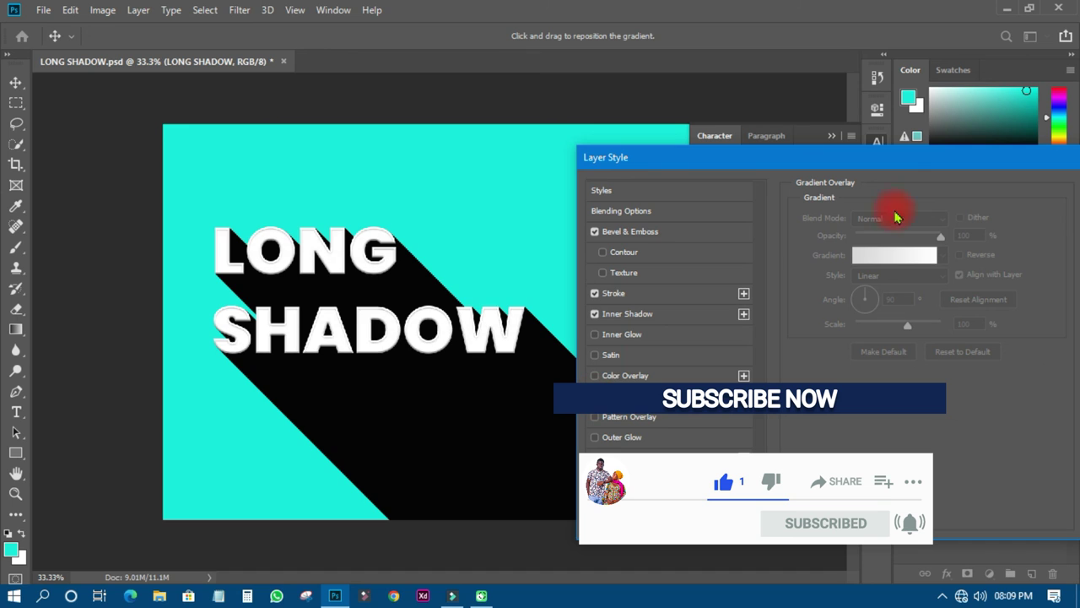
left_click_drag(912, 157, 629, 178)
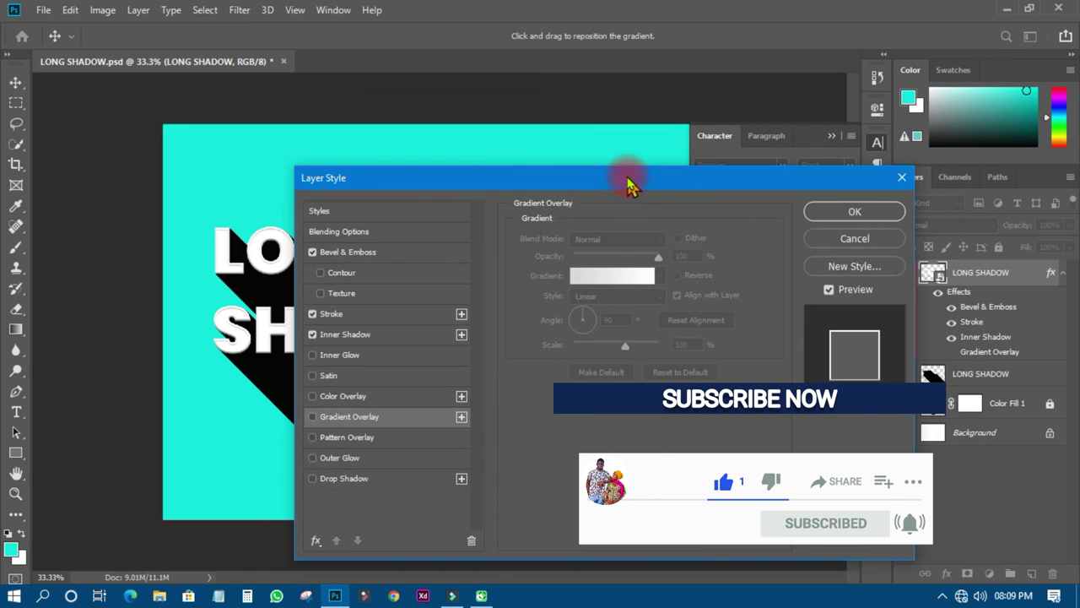
left_click(855, 213)
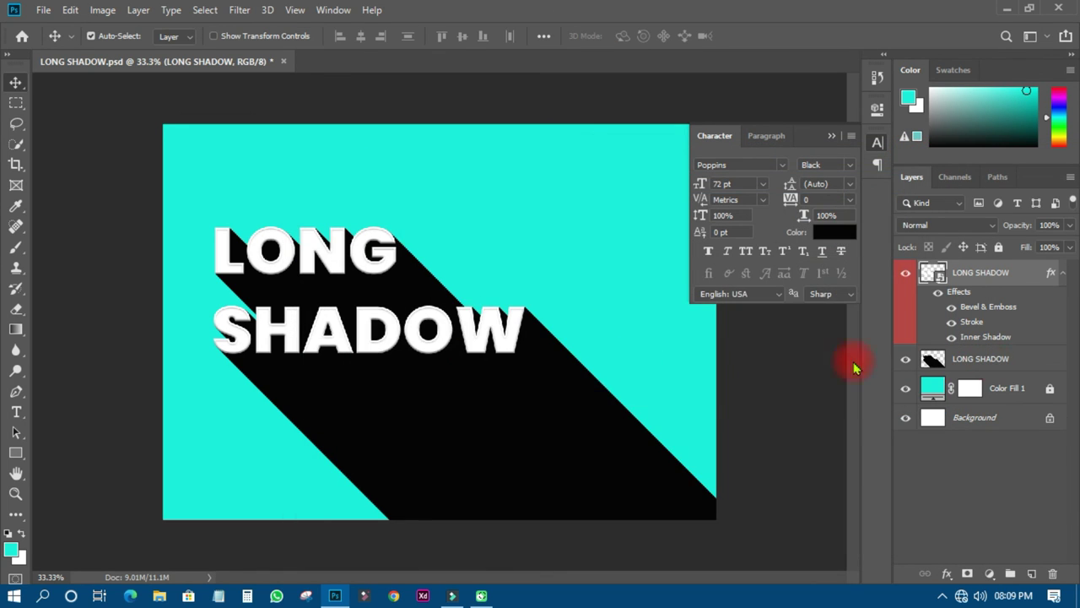
Set the LONG SHADOW layer's opacity to 50% and deselect to view the dark teal shadow.
left_click(994, 358)
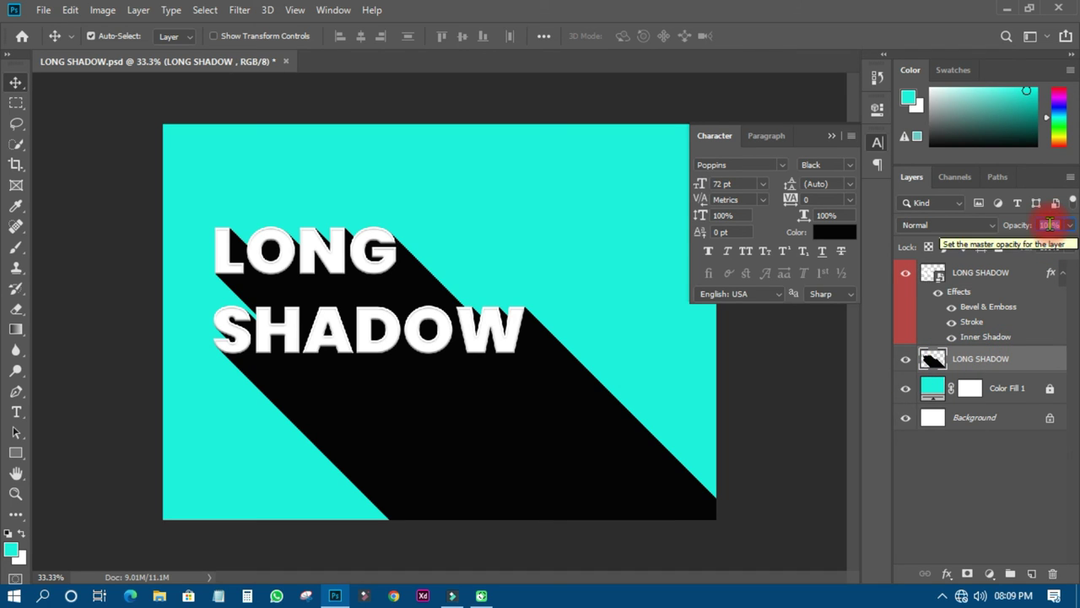
type("50")
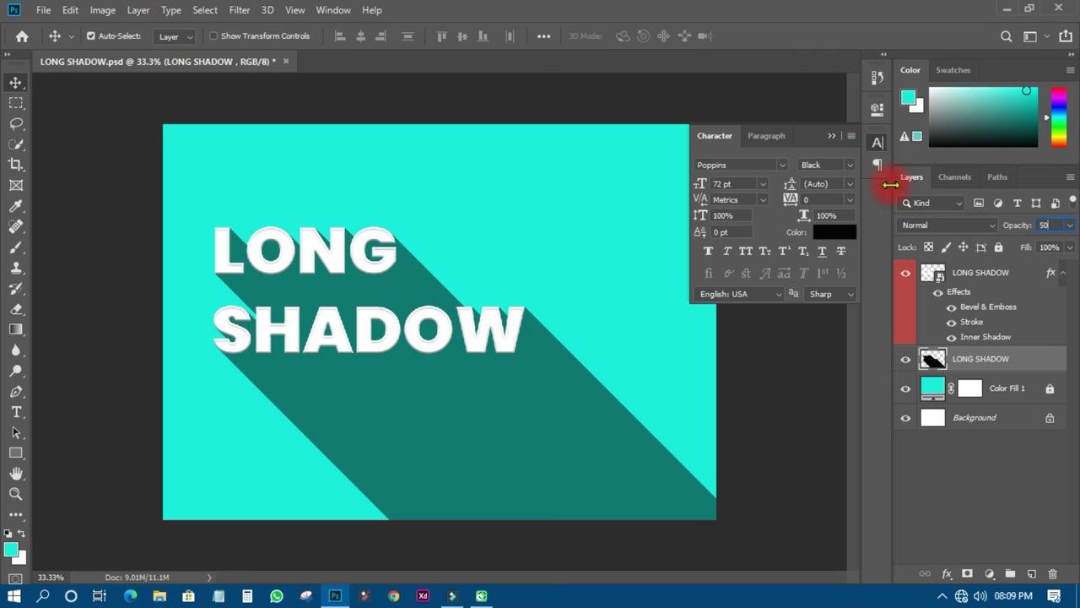
left_click(877, 145)
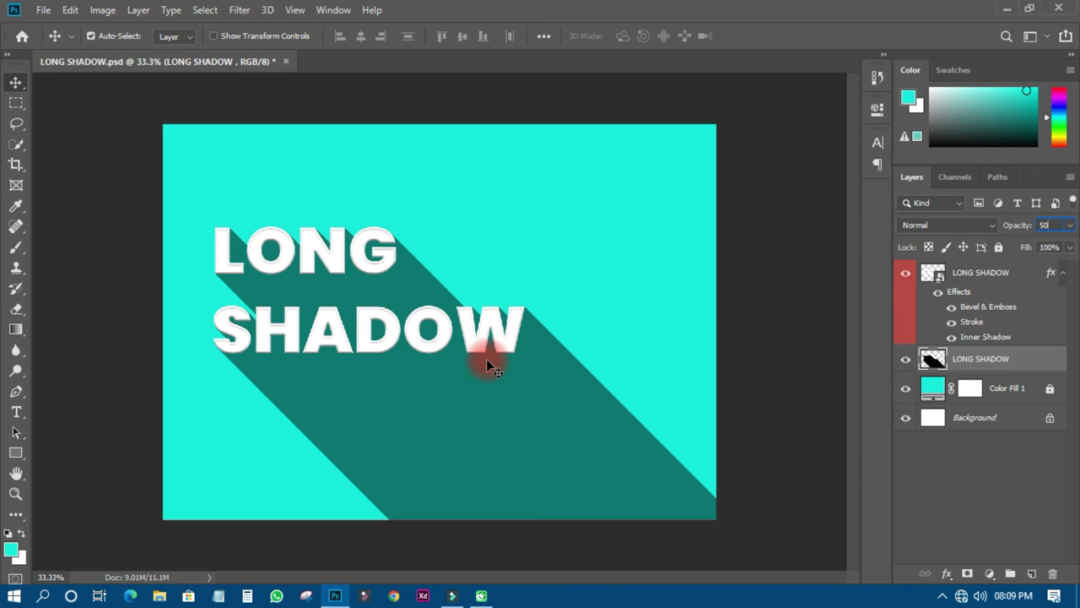
left_click(738, 298)
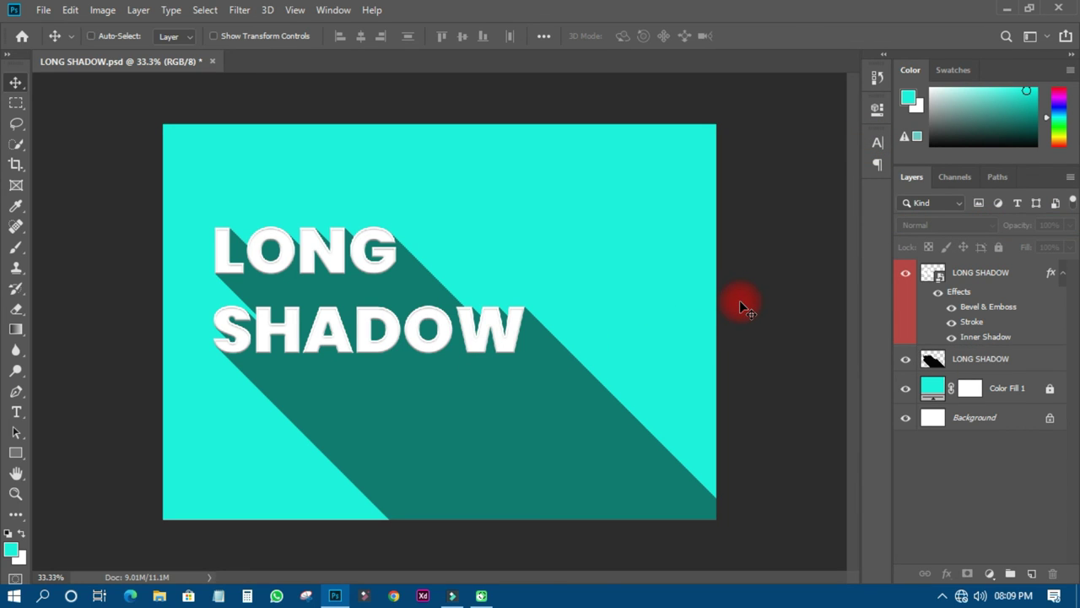
Save the document with Ctrl+S and zoom in and out to inspect the finished design.
key("ctrl+s")
scroll(551, 315, "up", 3)
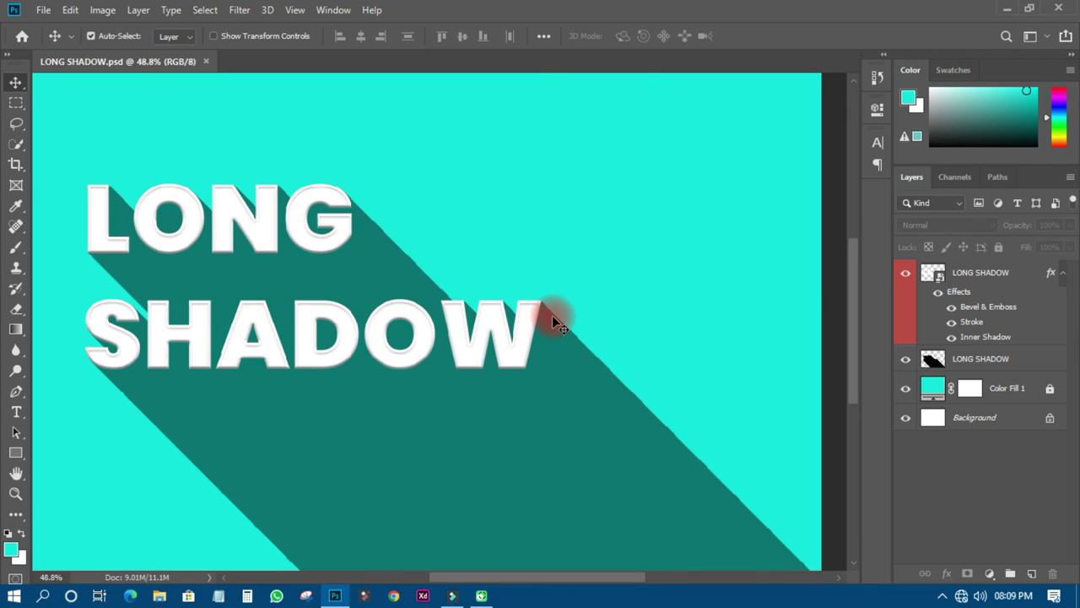
scroll(552, 315, "down", 3)
scroll(553, 315, "up", 2)
scroll(553, 315, "up", 1)
scroll(552, 315, "down", 1)
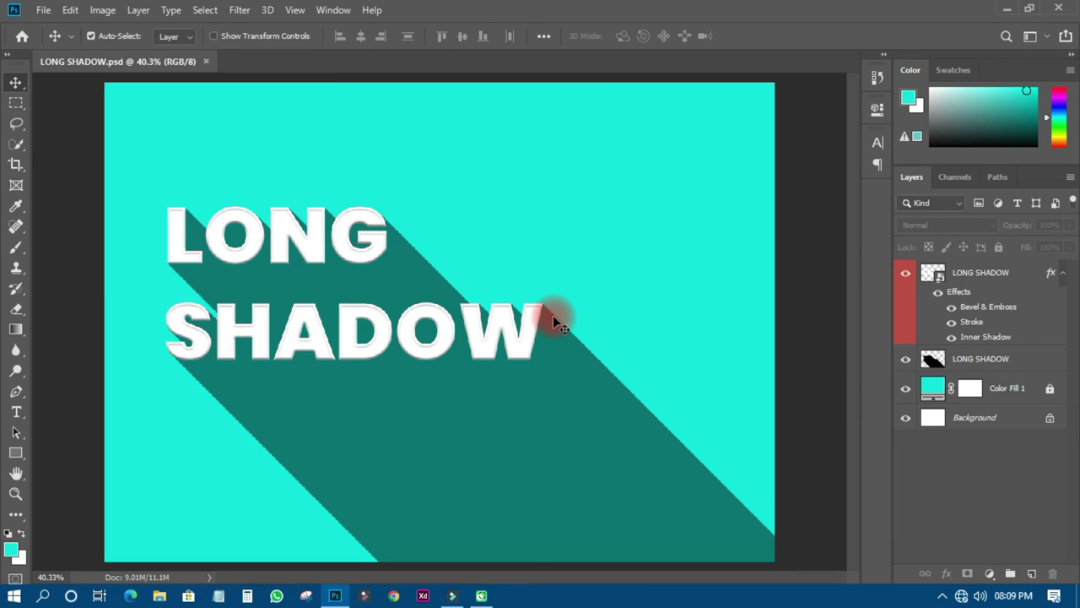